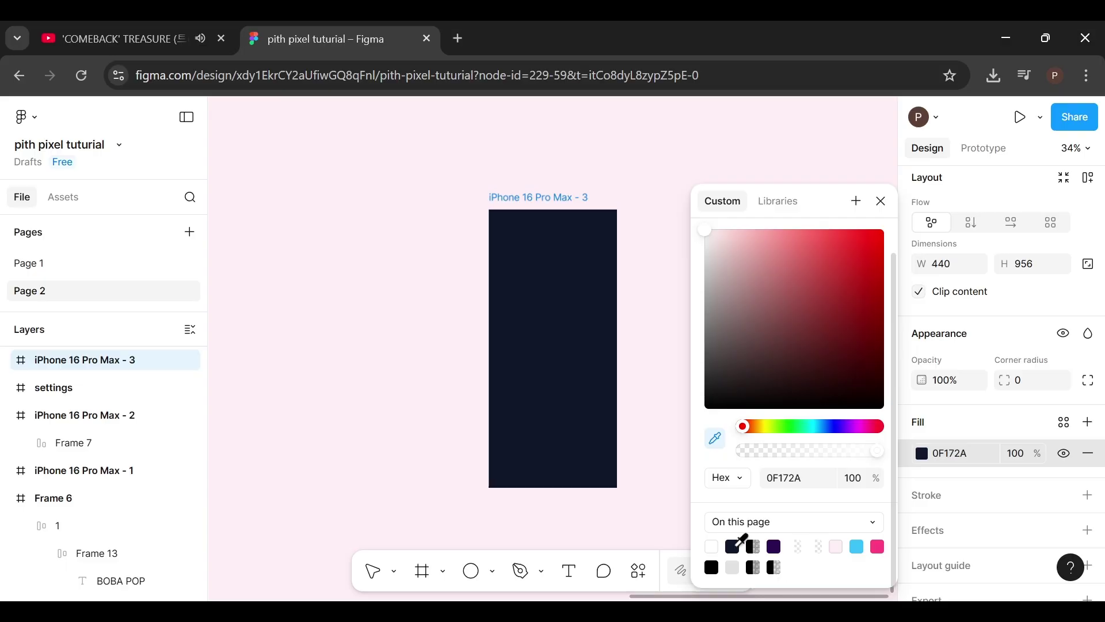
# Step: Draw a rectangle about 77 × 124 in the lower right area of the iPhone 16 Pro Max - 3 frame
pyautogui.click(881, 201)
pyautogui.scroll(3, 663, 338)
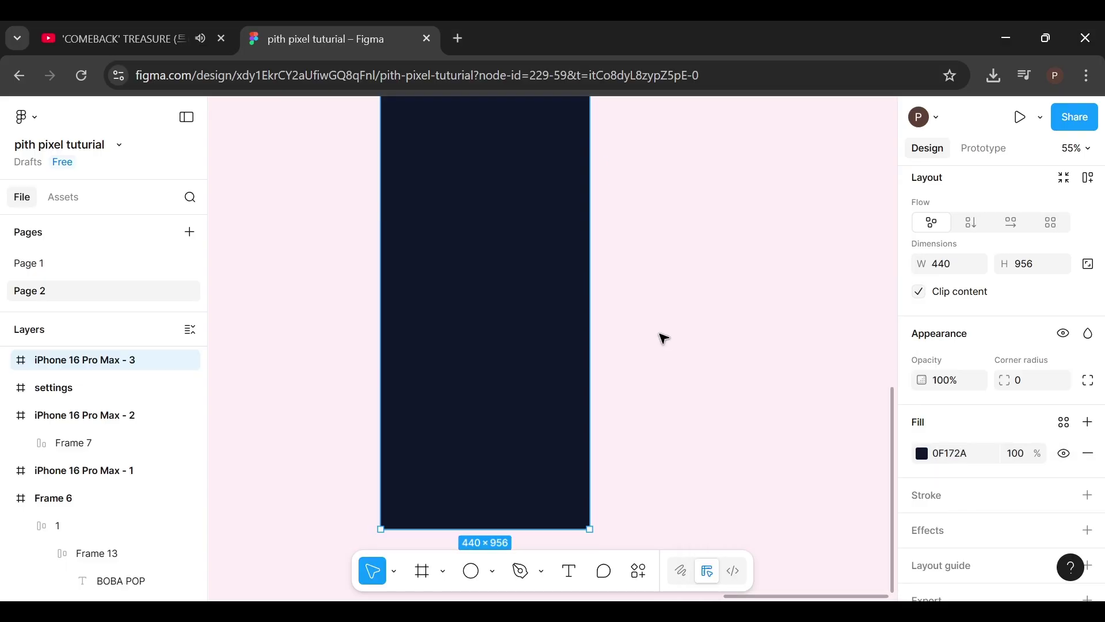
pyautogui.click(733, 367)
pyautogui.press('r')
pyautogui.moveTo(525, 368); pyautogui.dragTo(563, 426)
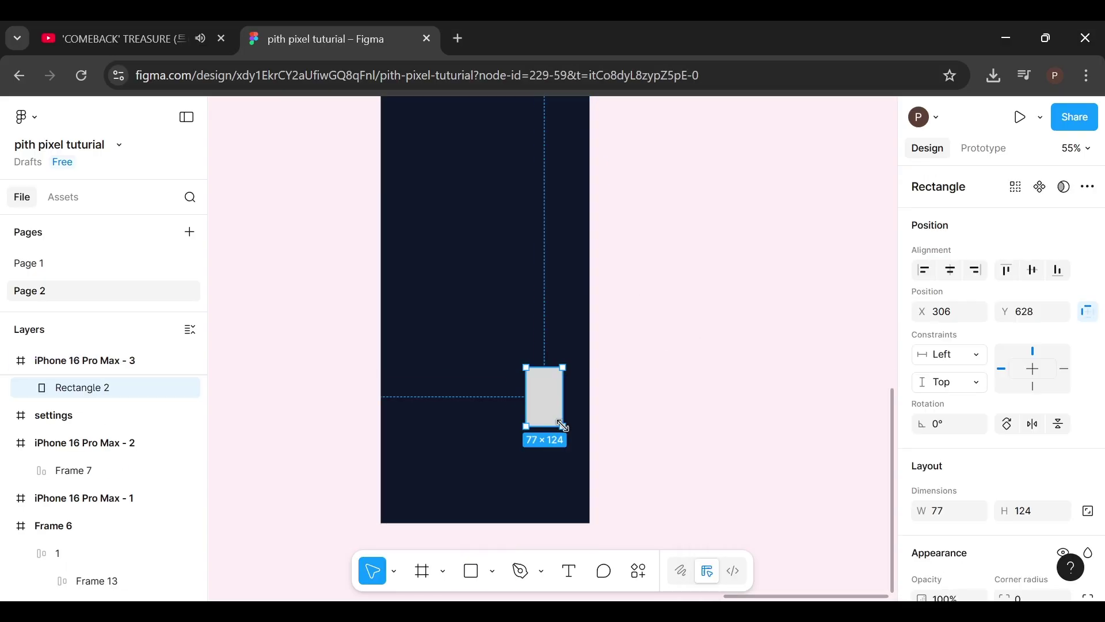
# Step: Set the rectangle's width and height to 60
pyautogui.scroll(-3, 1013, 420)
pyautogui.click(951, 330)
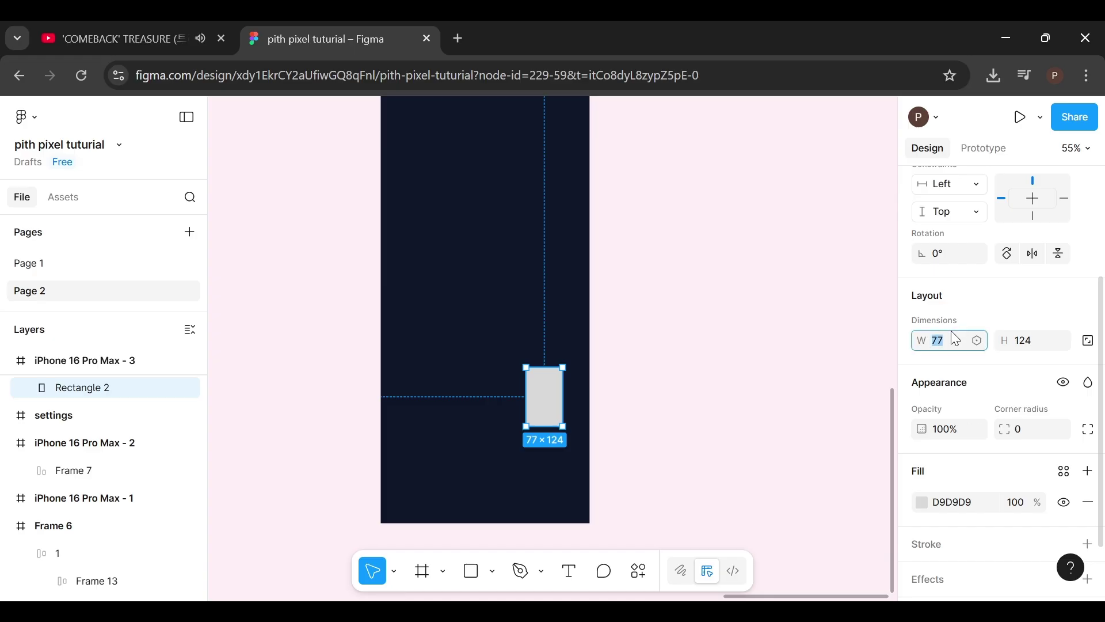
pyautogui.write('60')
pyautogui.press('Return')
pyautogui.write('60')
pyautogui.press('Return')
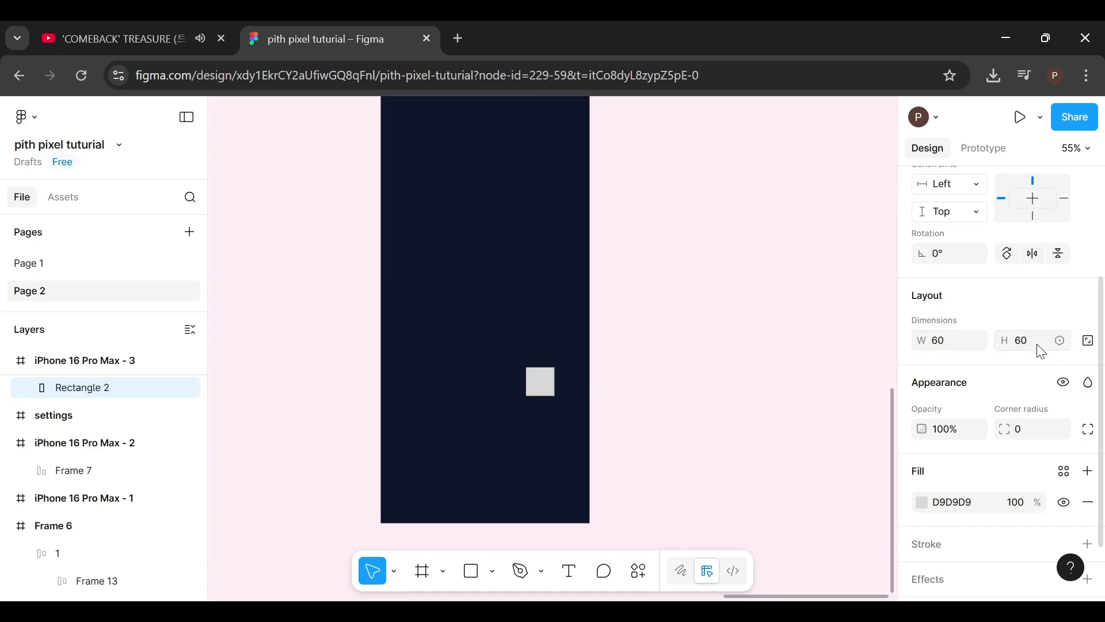
# Step: Round the square's corners to a radius of 24 and move it to the frame's bottom right corner
pyautogui.click(1025, 436)
pyautogui.write('24')
pyautogui.press('Return')
pyautogui.moveTo(539, 394); pyautogui.dragTo(563, 490)
# Step: Fill the rounded square with the light blue page color 38BDF8
pyautogui.scroll(-2, 926, 472)
pyautogui.click(923, 428)
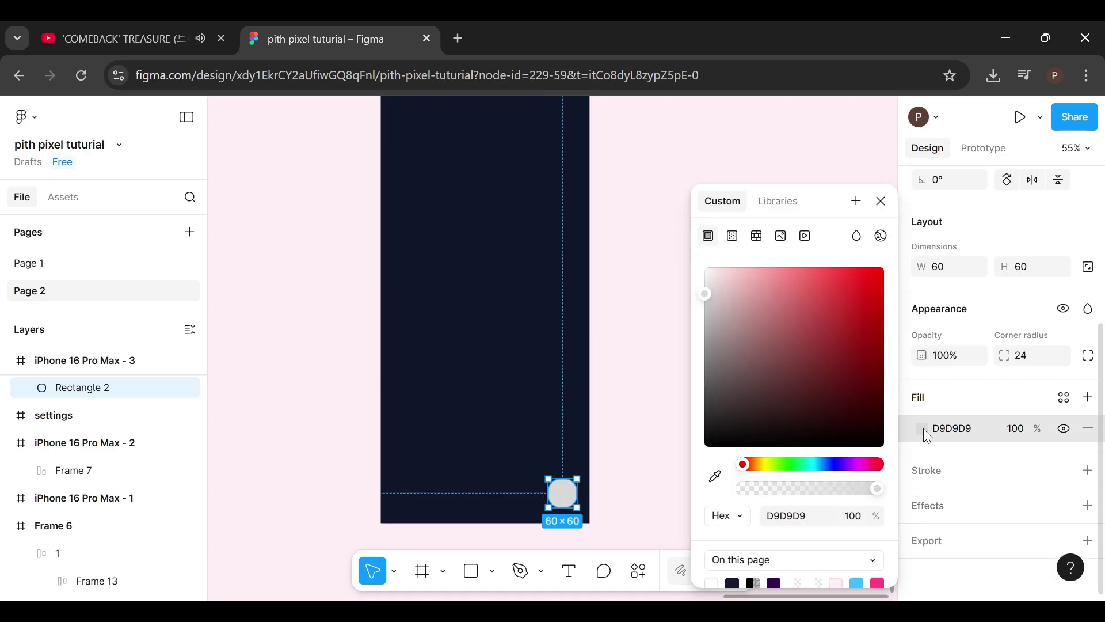
pyautogui.click(859, 582)
pyautogui.scroll(-1, 881, 219)
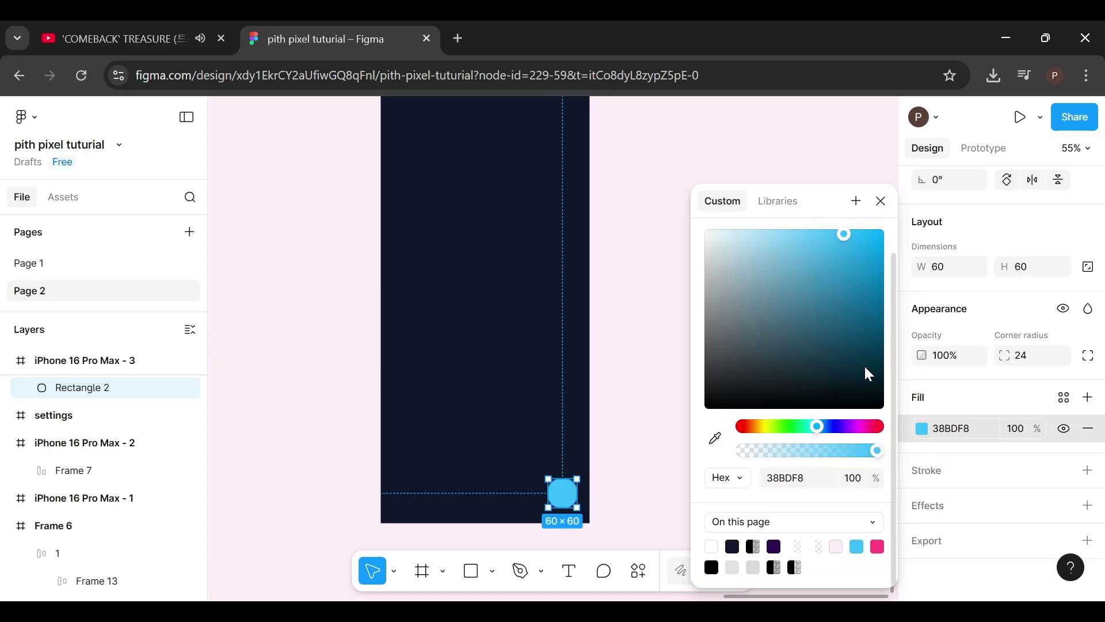
pyautogui.click(882, 201)
pyautogui.click(703, 353)
# Step: Insert the plain plus icon from the Feather Icons plugin
pyautogui.click(639, 571)
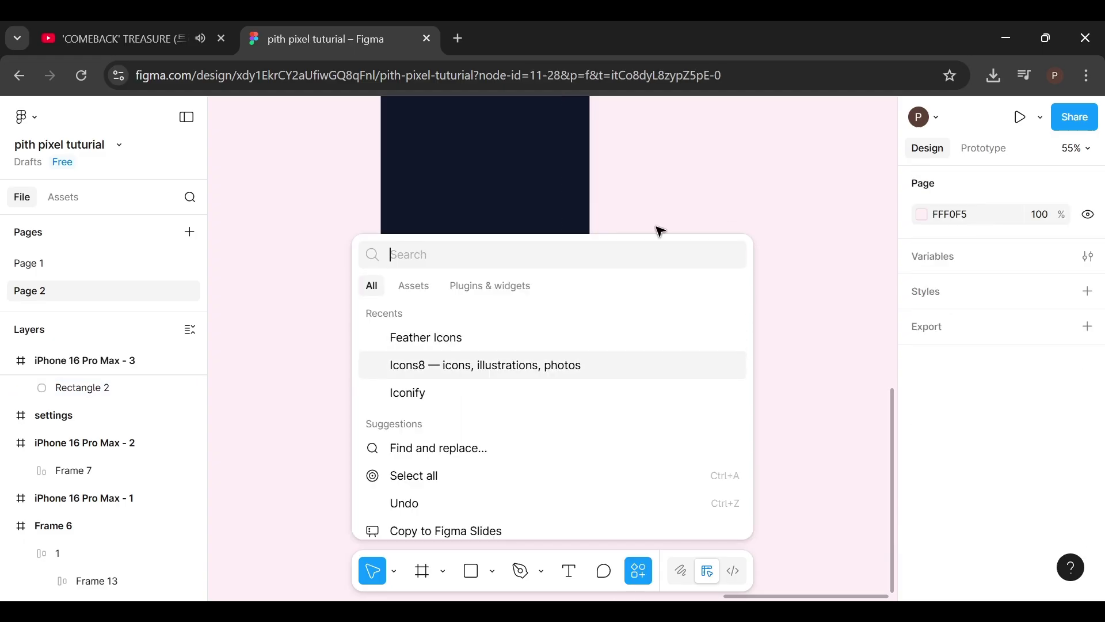
pyautogui.click(473, 344)
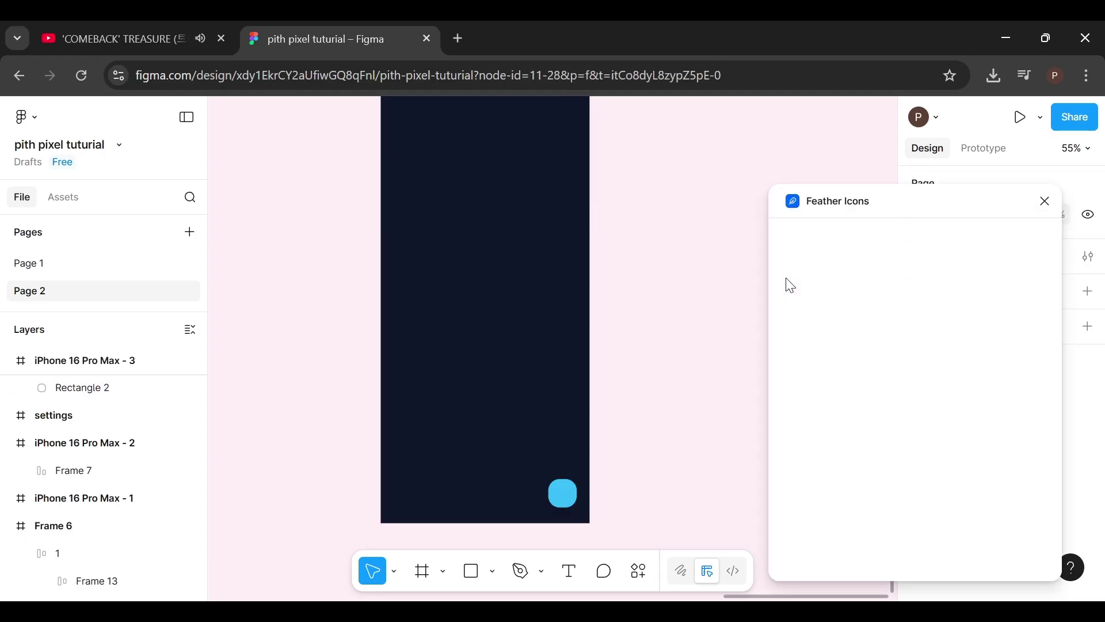
pyautogui.write('plus')
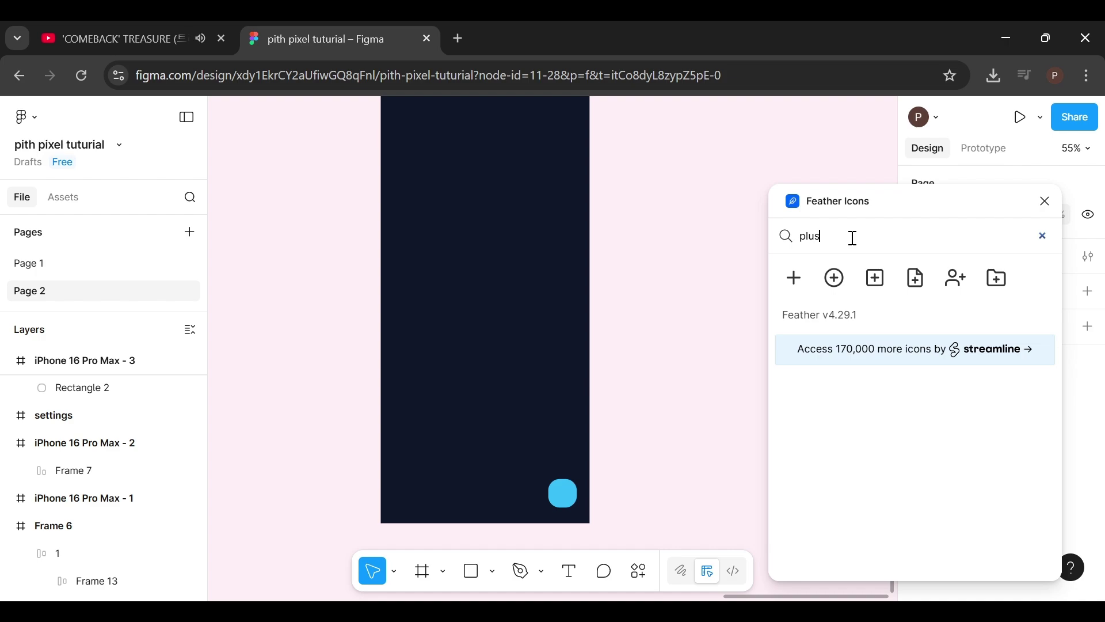
pyautogui.click(793, 282)
pyautogui.click(1047, 202)
# Step: Nest the plus icon in the iPhone 16 Pro Max - 3 frame and center it on the blue rounded square
pyautogui.moveTo(566, 362); pyautogui.dragTo(568, 375)
pyautogui.moveTo(115, 364); pyautogui.dragTo(111, 467)
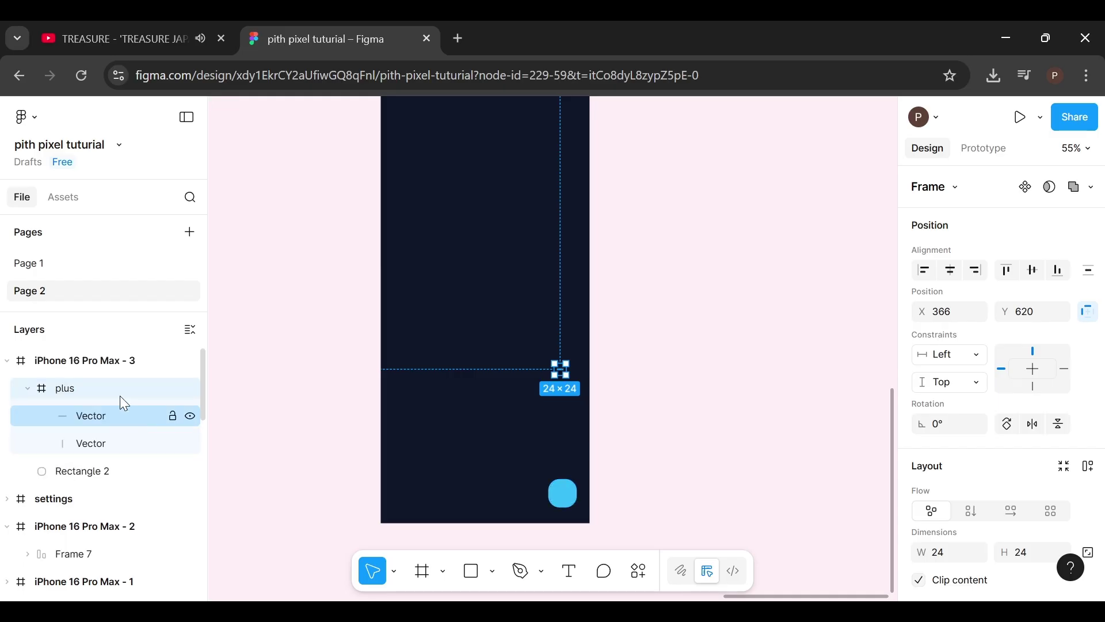
pyautogui.moveTo(561, 491); pyautogui.dragTo(563, 493)
# Step: Change the plus icon's color to white (FFFFFF)
pyautogui.scroll(-5, 933, 483)
pyautogui.scroll(-1, 957, 486)
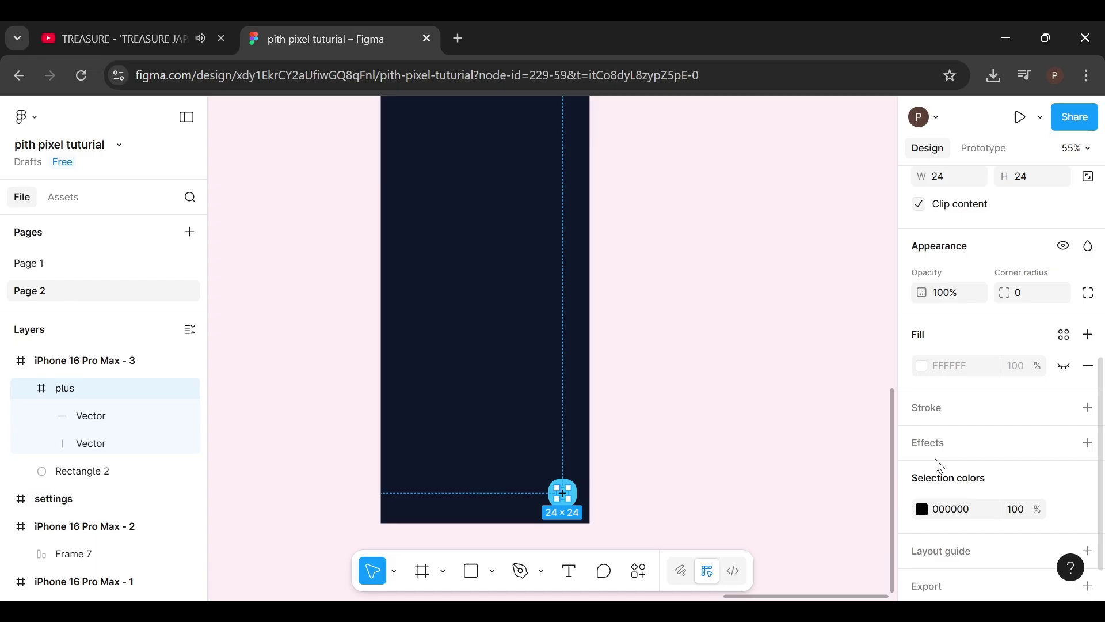
pyautogui.click(922, 510)
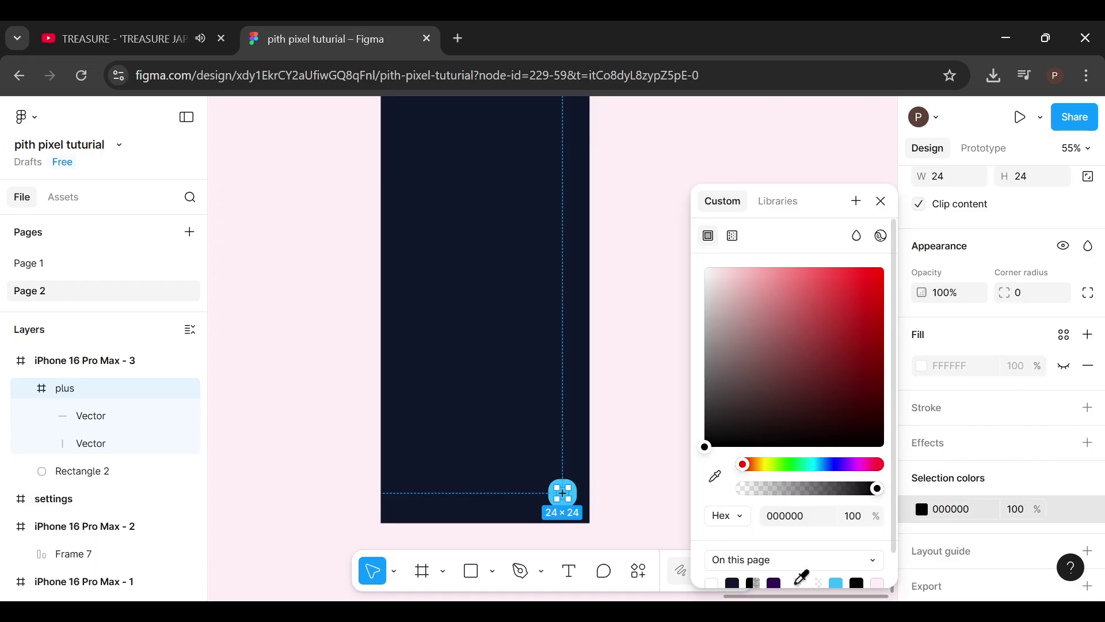
pyautogui.click(716, 581)
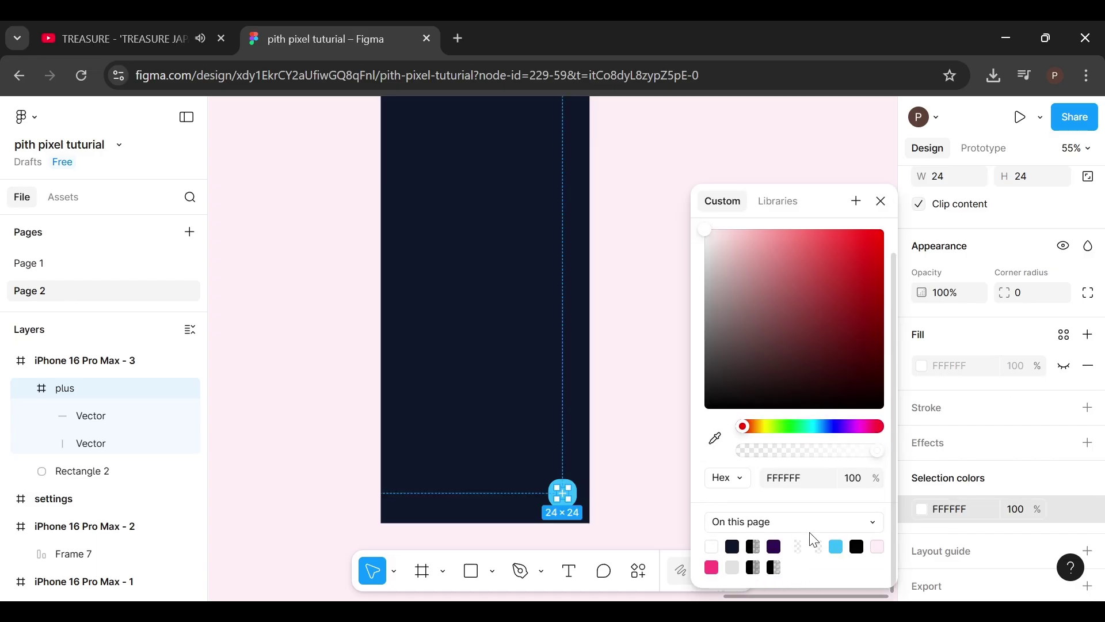
pyautogui.click(882, 202)
pyautogui.click(547, 373)
# Step: Combine the plus icon and the blue rounded square into one auto layout frame
pyautogui.hscroll(4, 548, 373)
pyautogui.click(65, 388)
pyautogui.keyDown('shift'); pyautogui.click(111, 473); pyautogui.keyUp('shift')
pyautogui.hotkey('shift', 'a')
# Step: Duplicate the iPhone 16 Pro Max - 3 frame
pyautogui.scroll(4, 346, 288)
pyautogui.click(338, 233)
pyautogui.hotkey('ctrl', 'd')
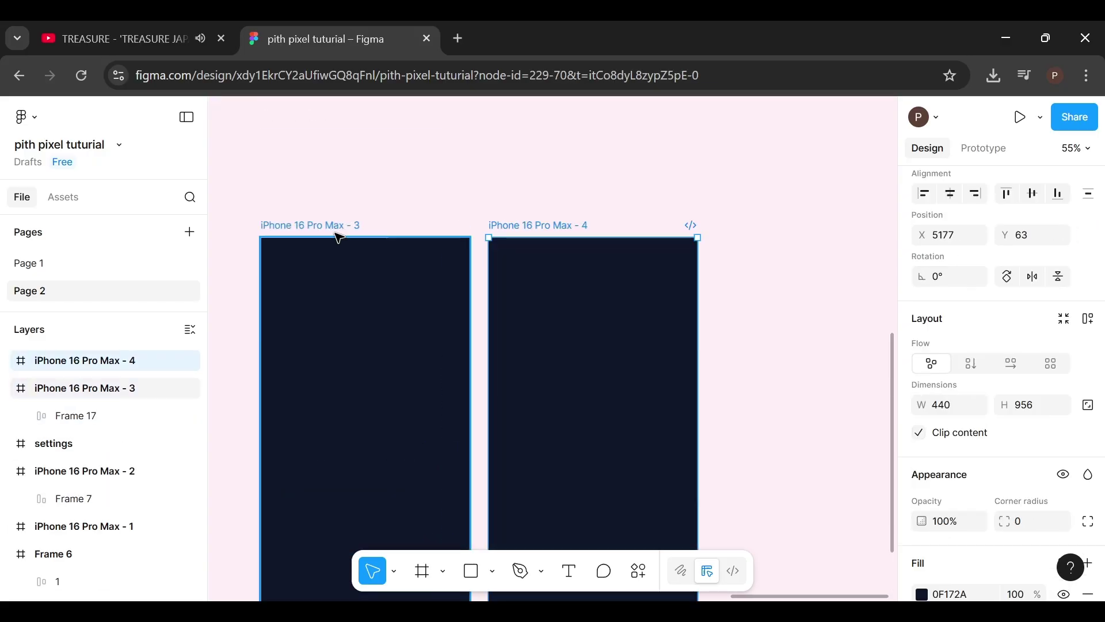
# Step: Ungroup the plus button's auto layout frame in the duplicated phone frame
pyautogui.scroll(-4, 338, 237)
pyautogui.click(683, 449)
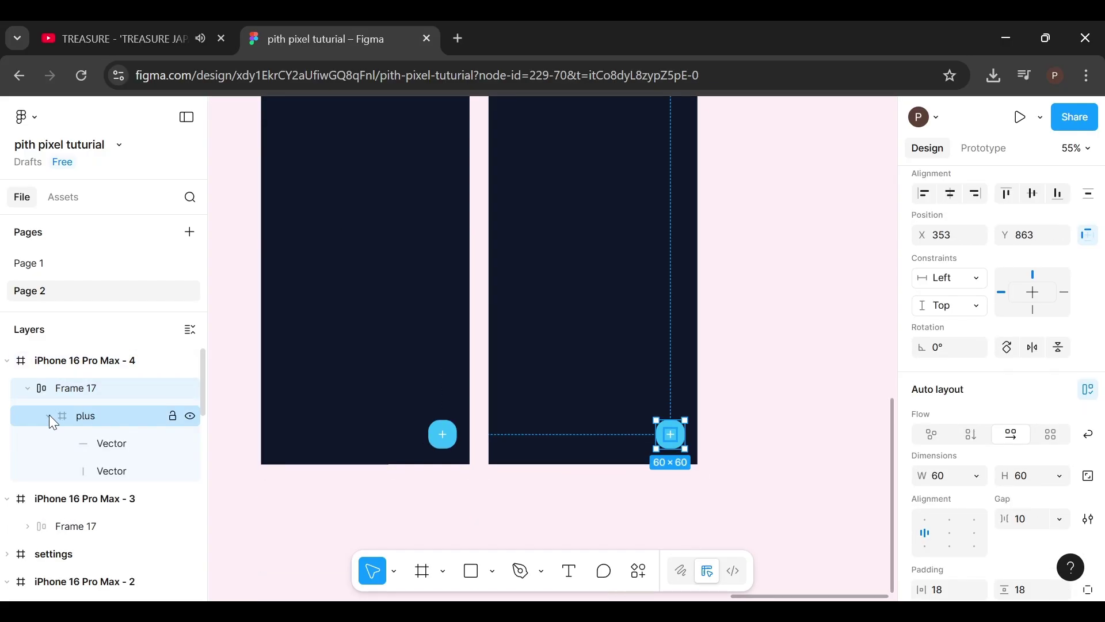
pyautogui.rightClick(677, 446)
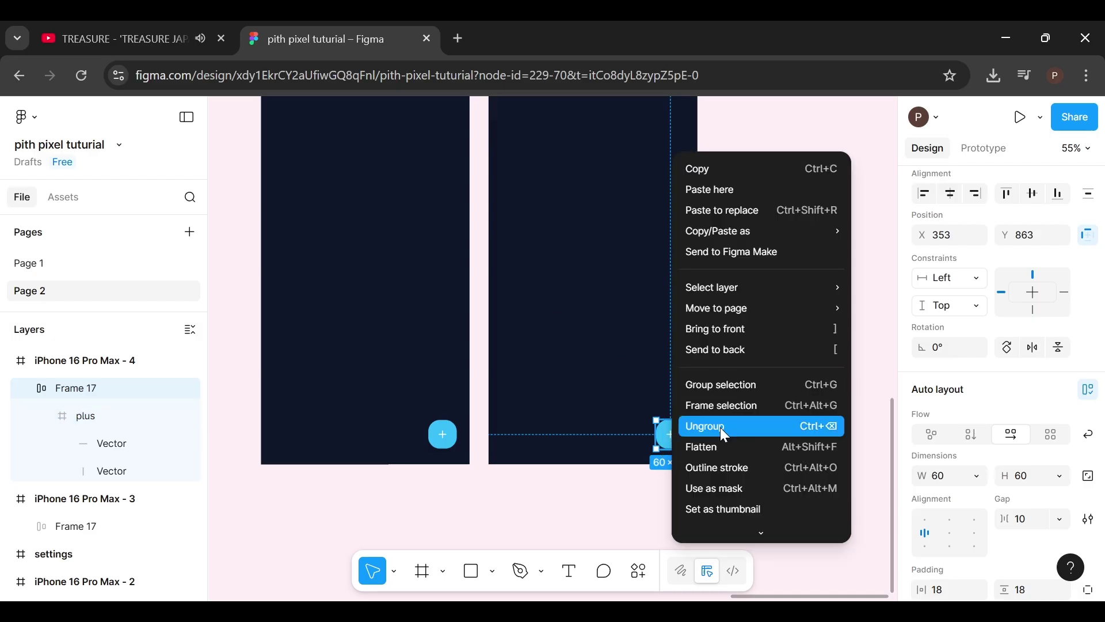
pyautogui.click(720, 428)
pyautogui.click(766, 427)
# Step: Draw a rectangle near the bottom of the duplicated phone frame and size it to 360 × 60
pyautogui.press('r')
pyautogui.moveTo(592, 399); pyautogui.dragTo(667, 441)
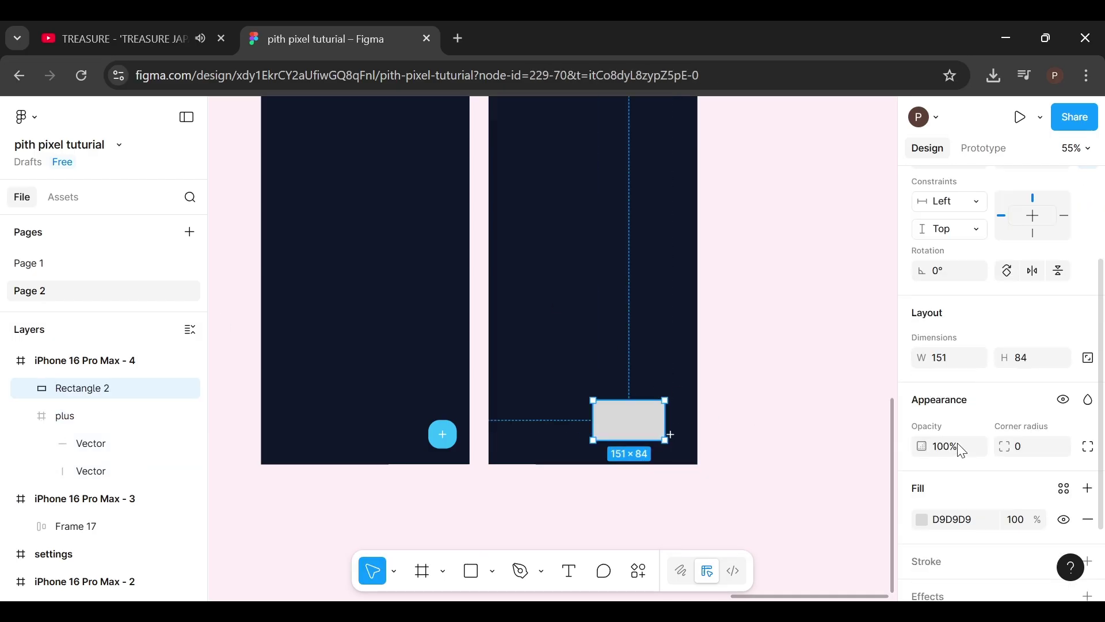
pyautogui.click(953, 274)
pyautogui.write('360')
pyautogui.press('Return')
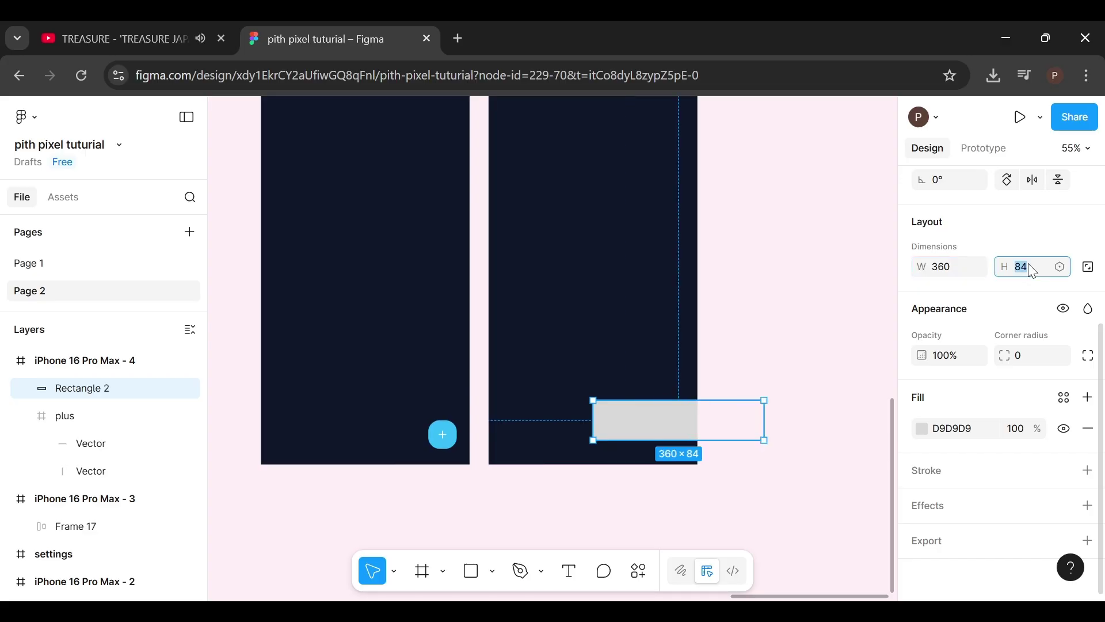
pyautogui.write('60')
pyautogui.press('Return')
# Step: Set the 360 × 60 rectangle's corner radius to 24
pyautogui.click(1041, 360)
pyautogui.write('20')
pyautogui.press('BackSpace')
pyautogui.write('4')
pyautogui.press('Return')
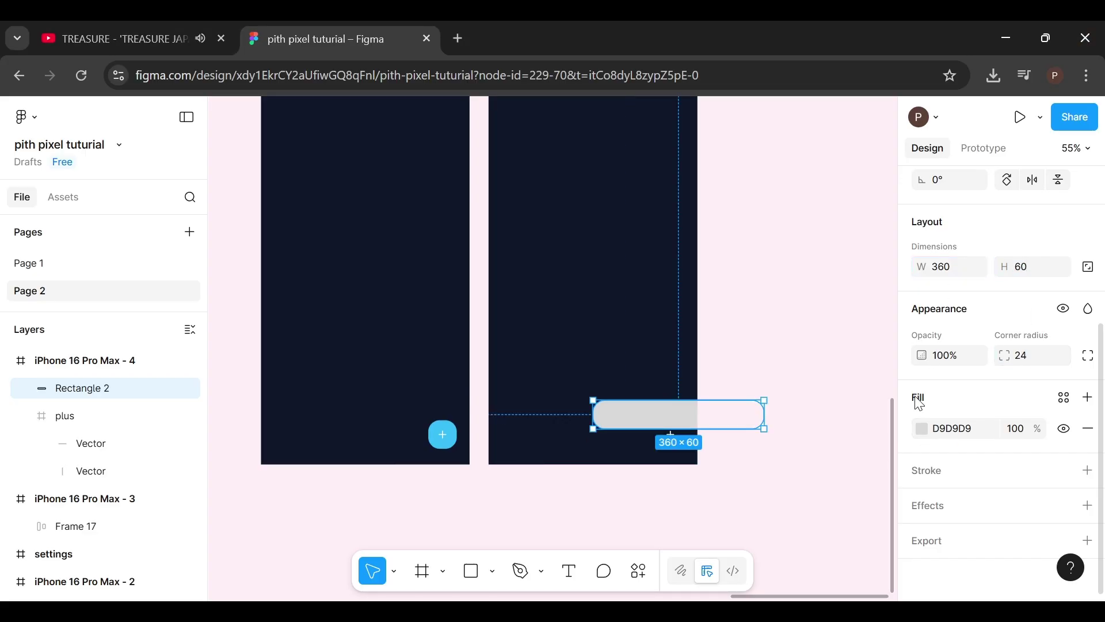
# Step: Fill the wide rectangle with light blue 38BDF8 and place it as a bar along the phone frame's bottom edge
pyautogui.click(922, 428)
pyautogui.click(836, 583)
pyautogui.click(886, 205)
pyautogui.moveTo(653, 419); pyautogui.dragTo(565, 444)
# Step: Move the plus icon onto the right end of the blue bar, stacked in front of it
pyautogui.click(104, 415)
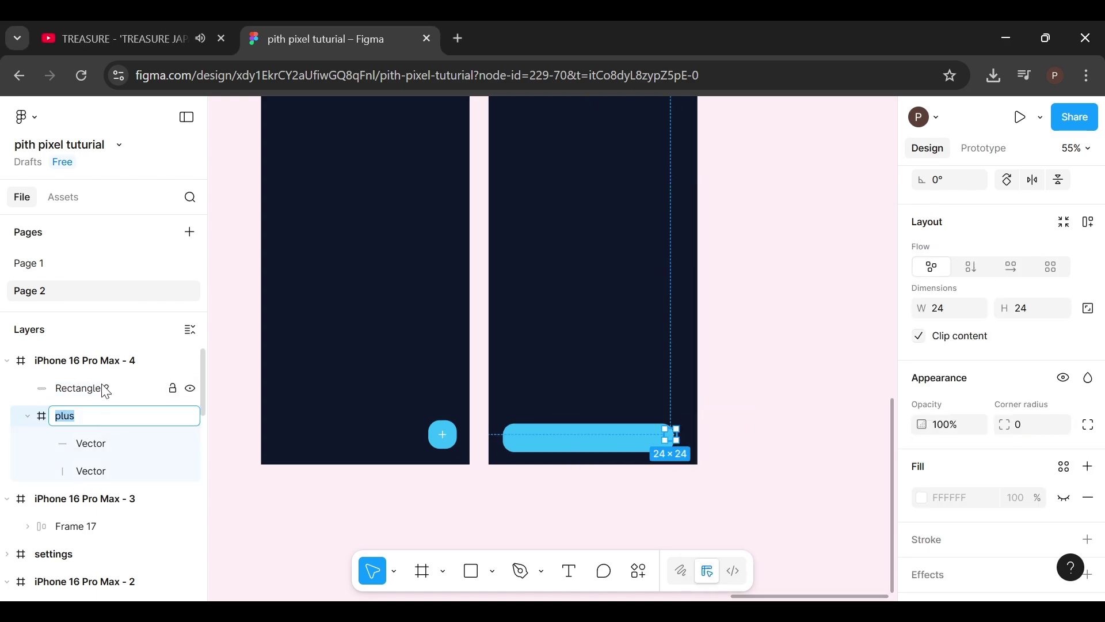
pyautogui.moveTo(671, 436); pyautogui.dragTo(654, 439)
pyautogui.rightClick(654, 440)
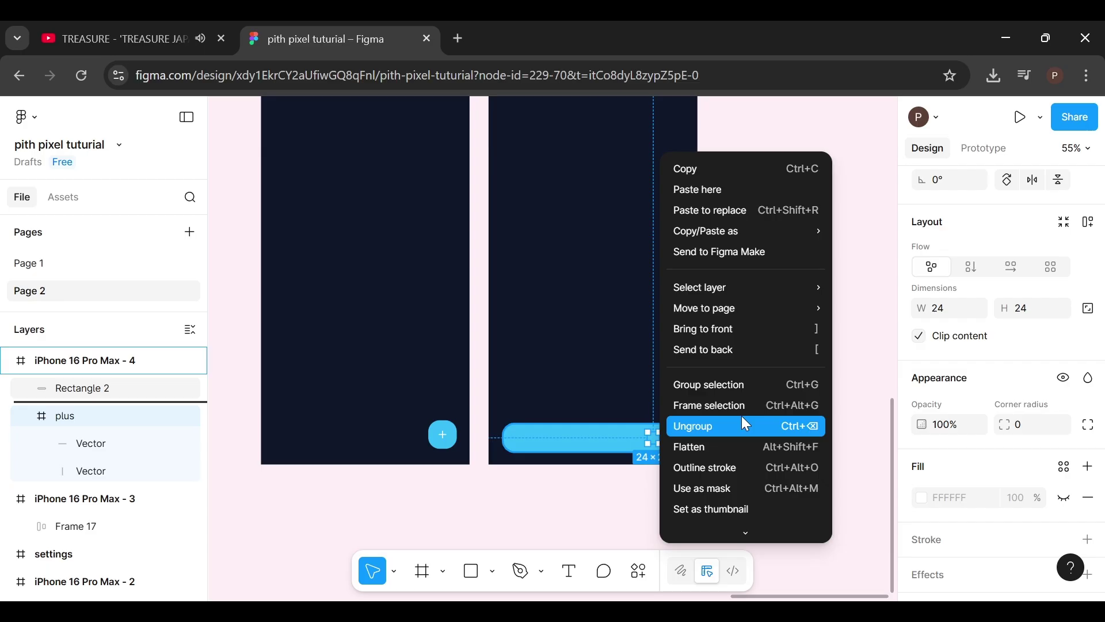
pyautogui.click(819, 349)
pyautogui.scroll(5, 760, 412)
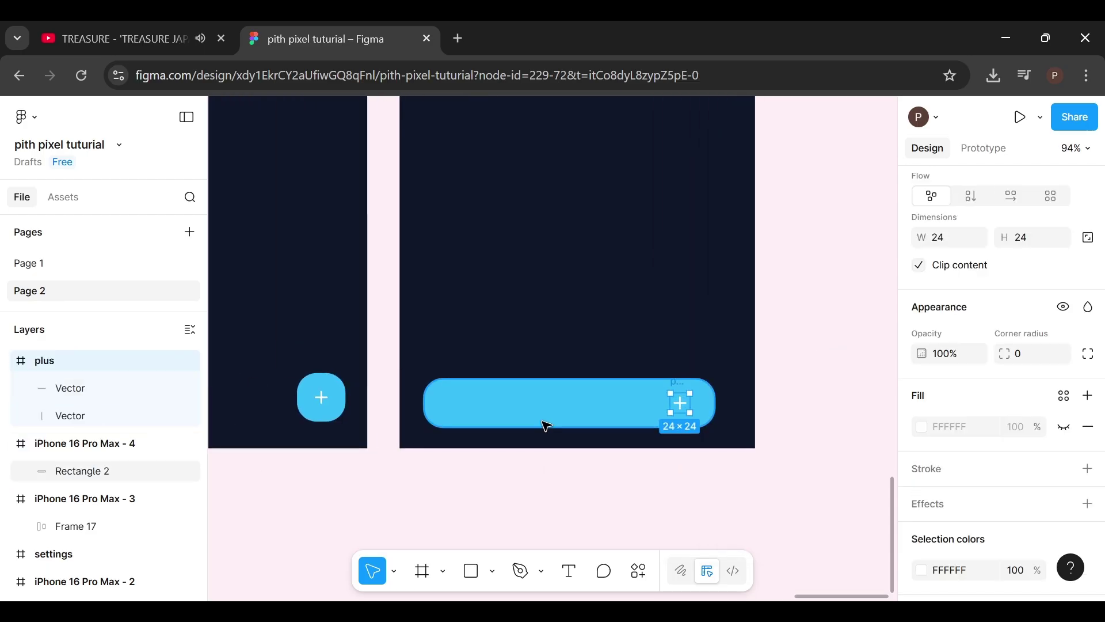
pyautogui.click(547, 426)
pyautogui.keyDown('shift'); pyautogui.click(92, 365); pyautogui.keyUp('shift')
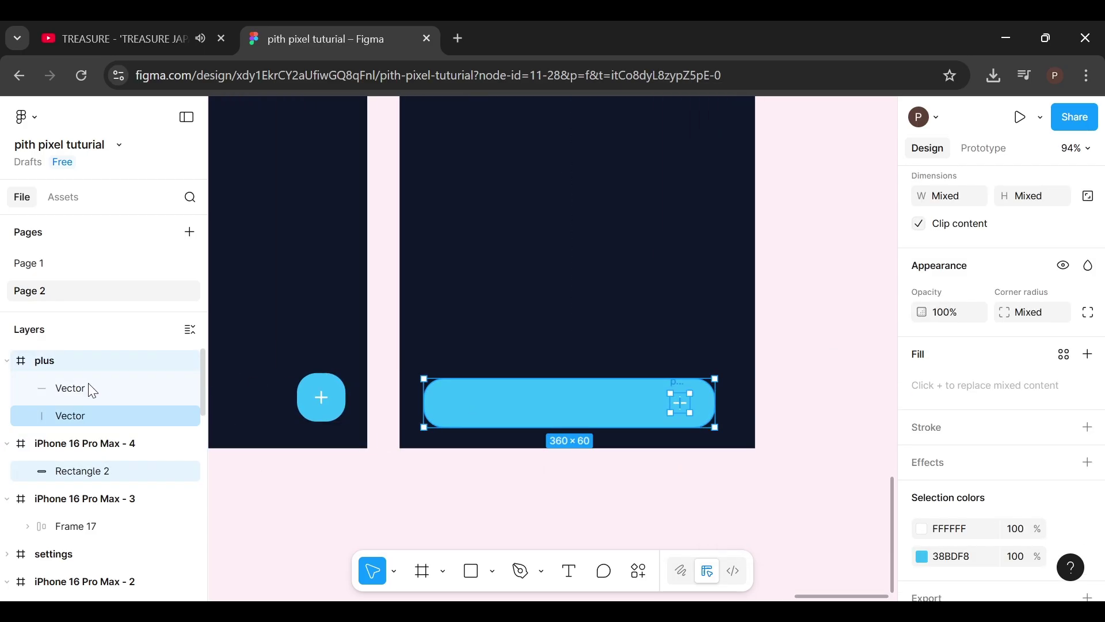
pyautogui.press('Escape')
# Step: Nest the plus icon in the iPhone 16 Pro Max - 4 frame and wrap it with the blue bar in auto layout
pyautogui.moveTo(89, 360); pyautogui.dragTo(86, 460)
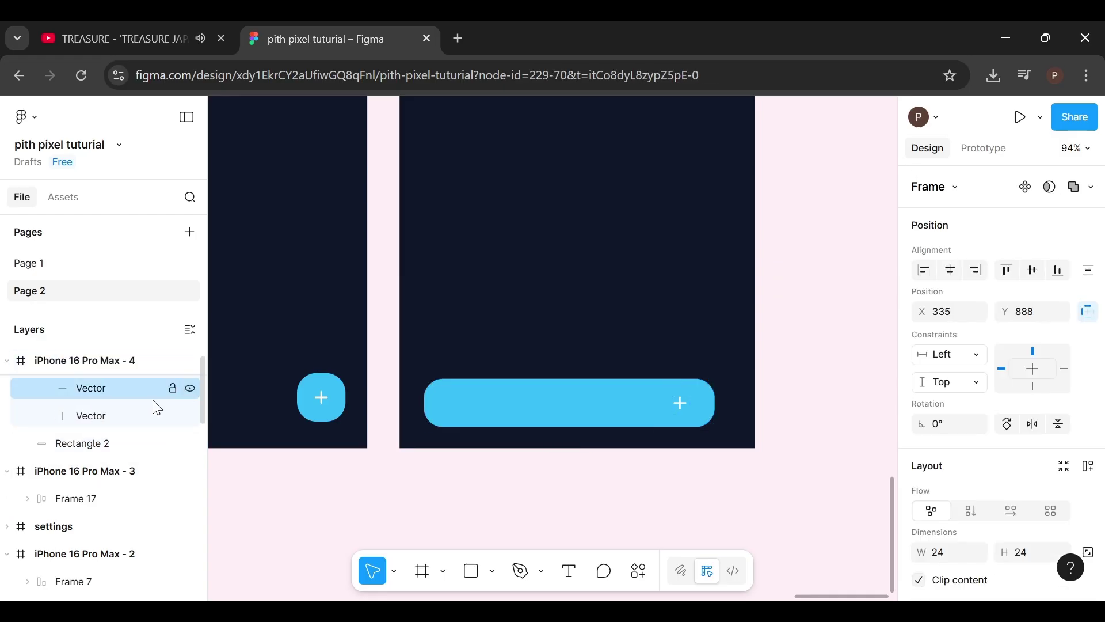
pyautogui.keyDown('shift'); pyautogui.click(118, 472); pyautogui.keyUp('shift')
pyautogui.hotkey('shift', 'a')
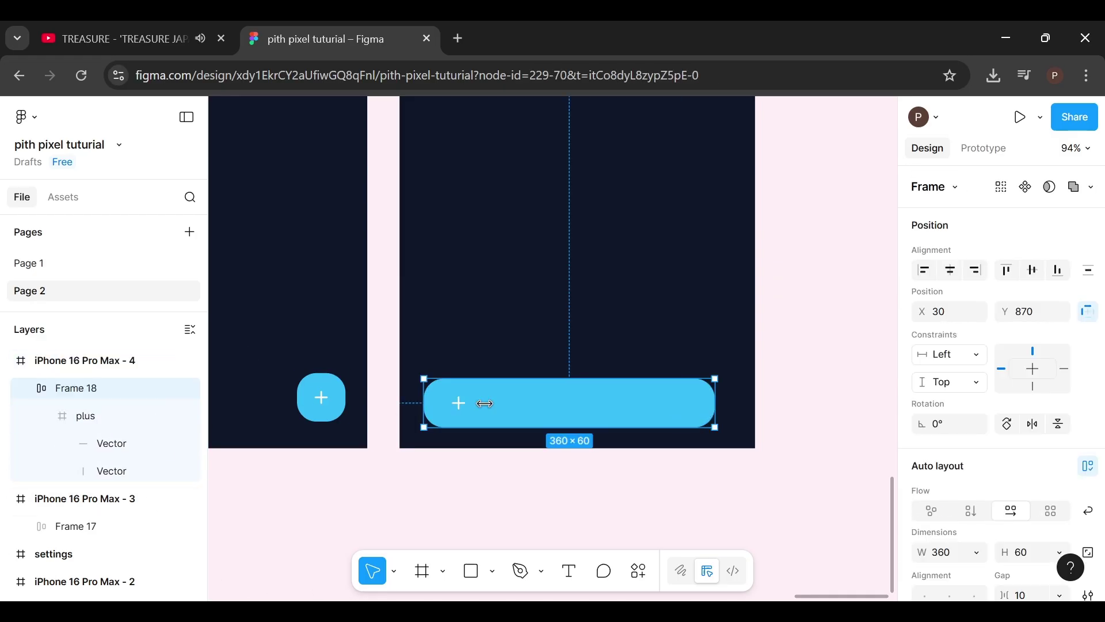
# Step: Add the text "home" below the phone frame and color it dark navy 0F172A
pyautogui.click(461, 402)
pyautogui.press('t')
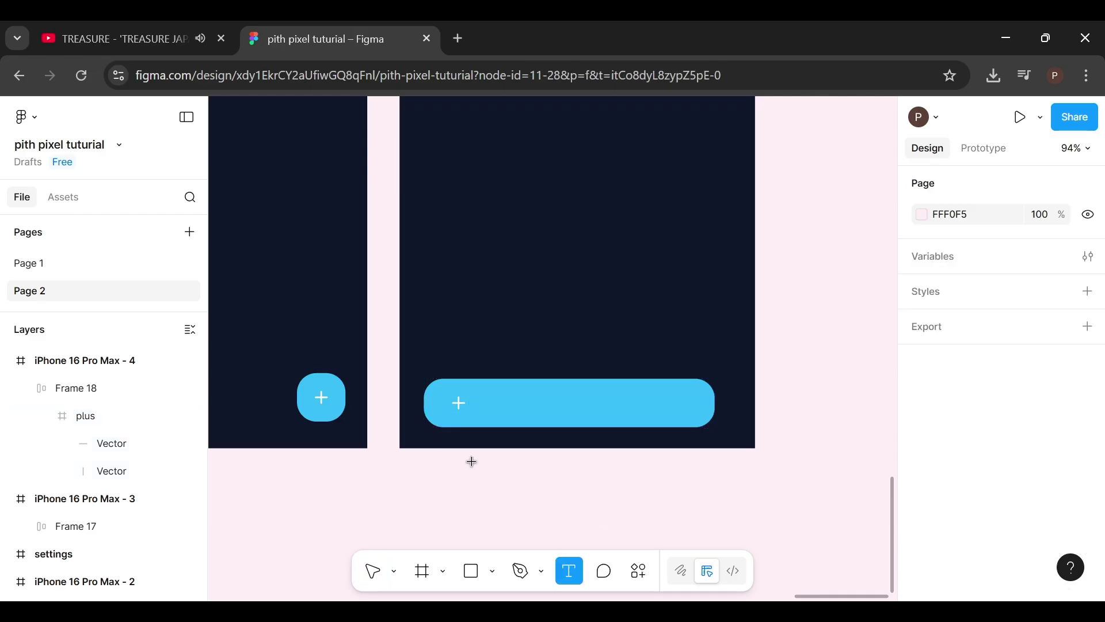
pyautogui.click(466, 459)
pyautogui.scroll(-6, 993, 499)
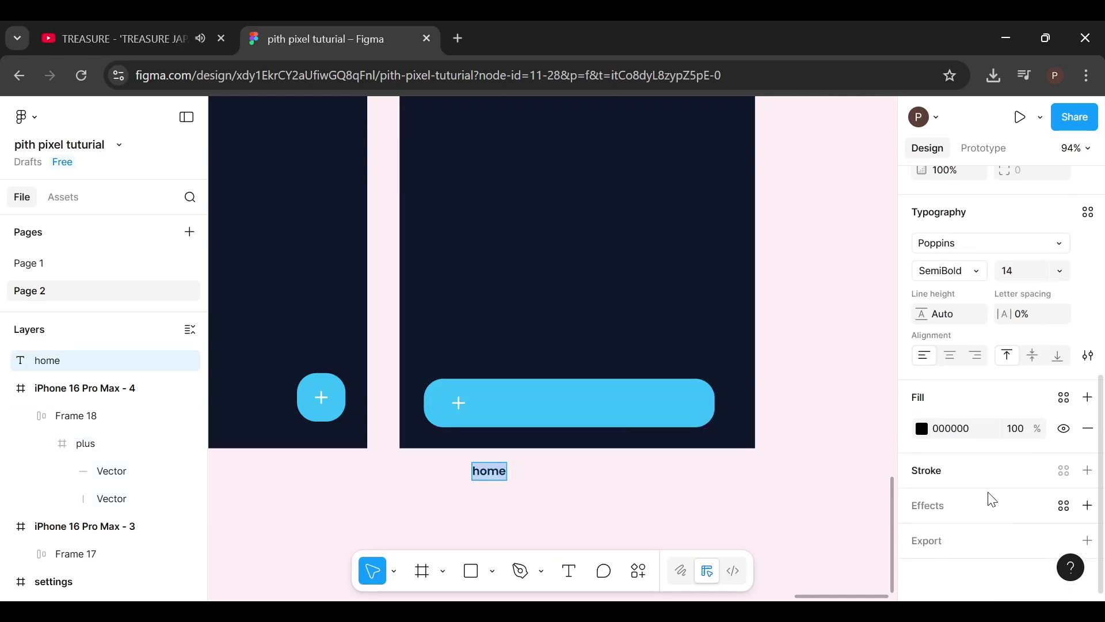
pyautogui.click(923, 429)
pyautogui.click(732, 583)
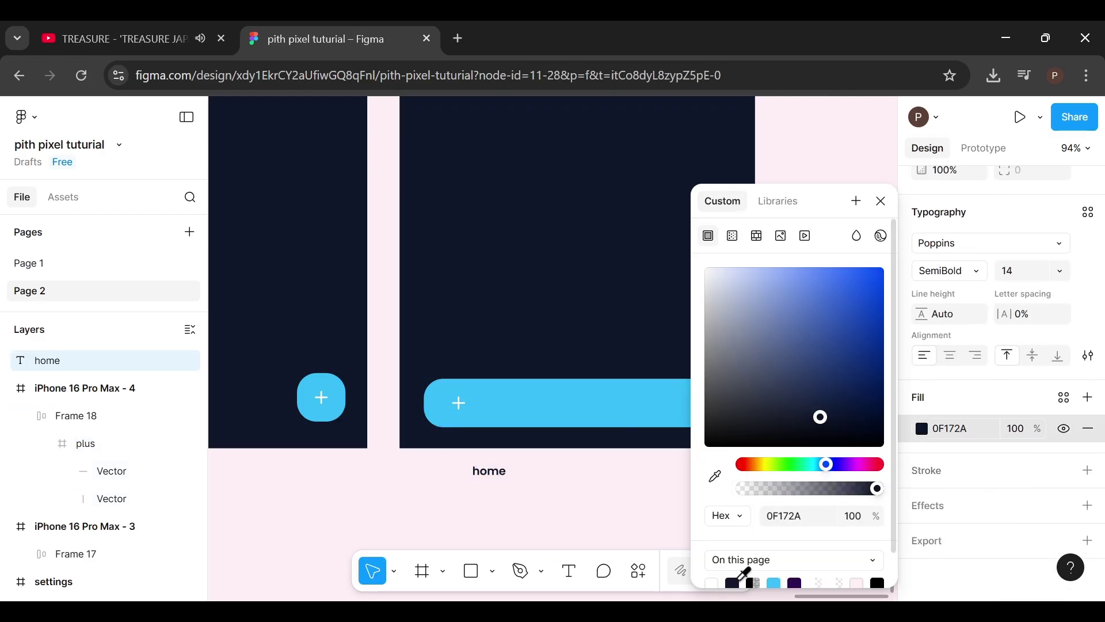
pyautogui.click(881, 202)
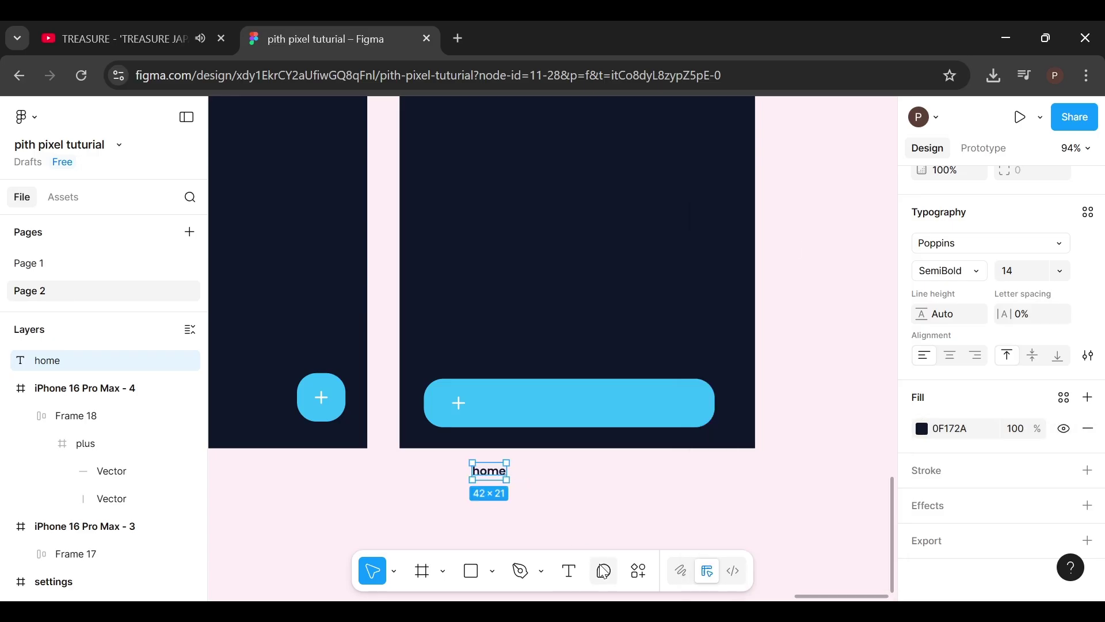
# Step: Search the Feather Icons plugin for "ho" and place the home icon just above the home text
pyautogui.click(636, 570)
pyautogui.click(475, 345)
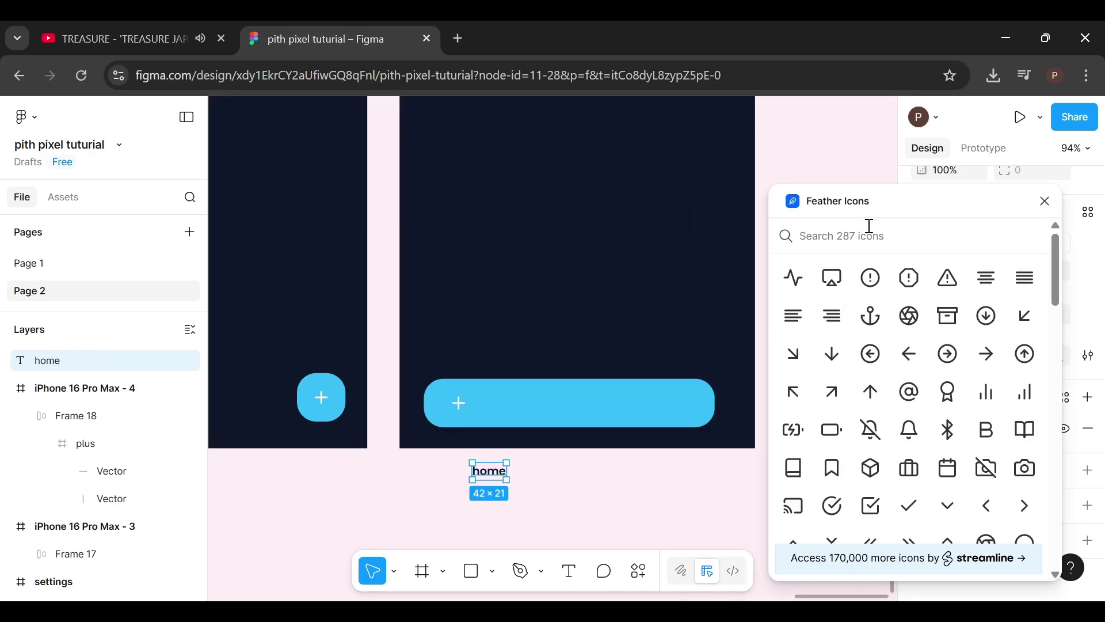
pyautogui.click(869, 235)
pyautogui.write('ho')
pyautogui.moveTo(795, 280); pyautogui.dragTo(497, 476)
# Step: Change the label text to "Home" with a capital H
pyautogui.click(485, 477)
pyautogui.doubleClick(485, 476)
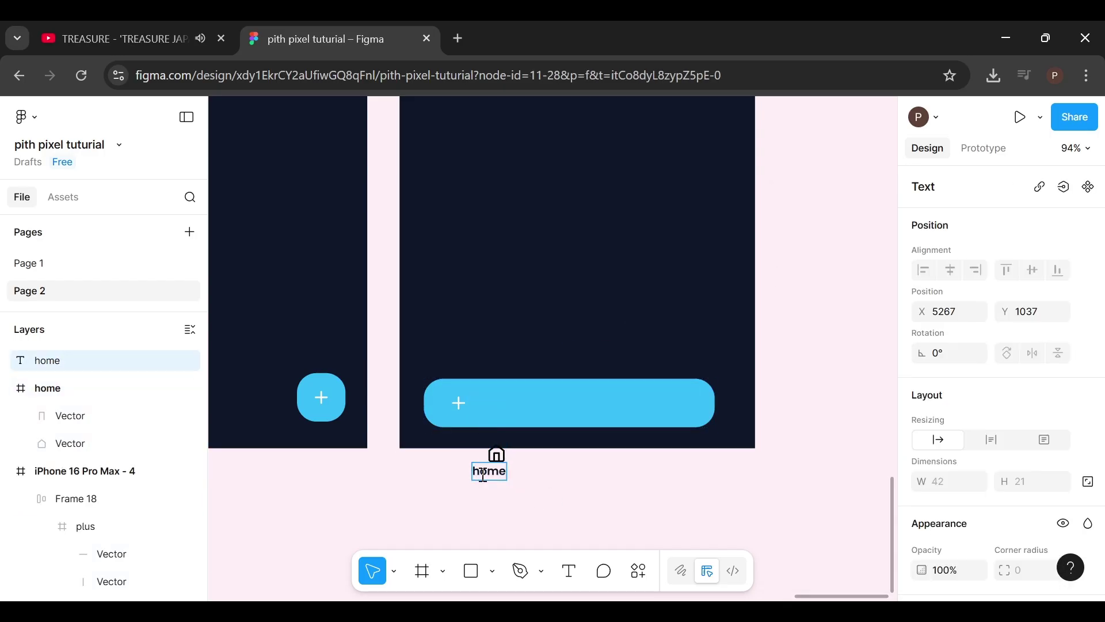
pyautogui.press('Escape')
# Step: Align the horizontal centers of the home icon and the Home label
pyautogui.click(77, 397)
pyautogui.click(80, 372)
pyautogui.click(81, 390)
pyautogui.keyDown('shift'); pyautogui.click(78, 364); pyautogui.keyUp('shift')
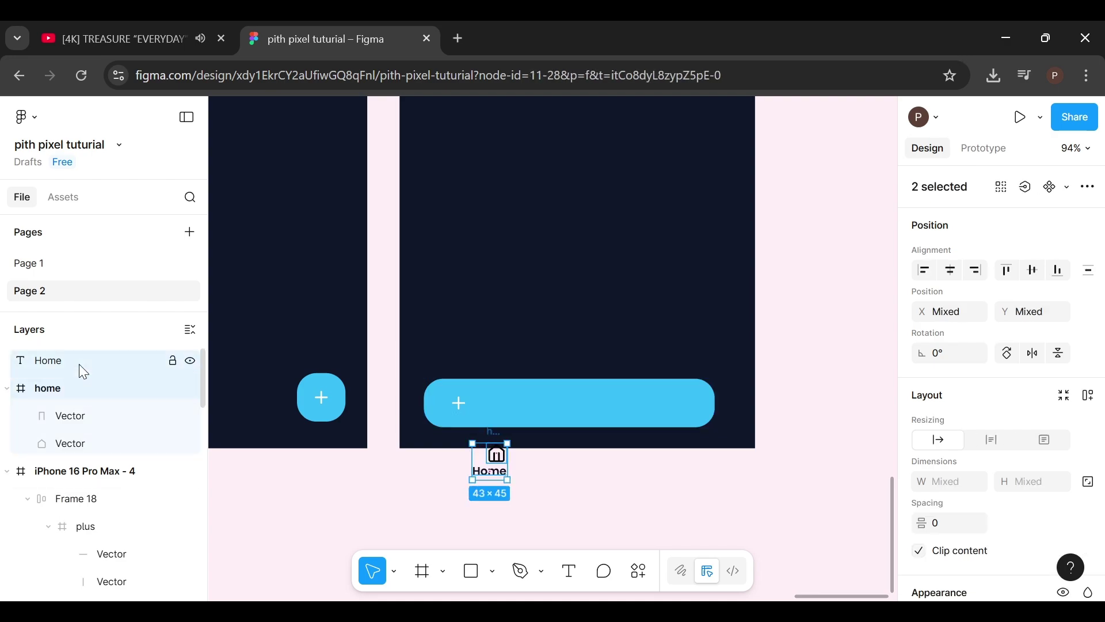
pyautogui.hotkey('shift', 'a')
pyautogui.hotkey('ctrl', 'z')
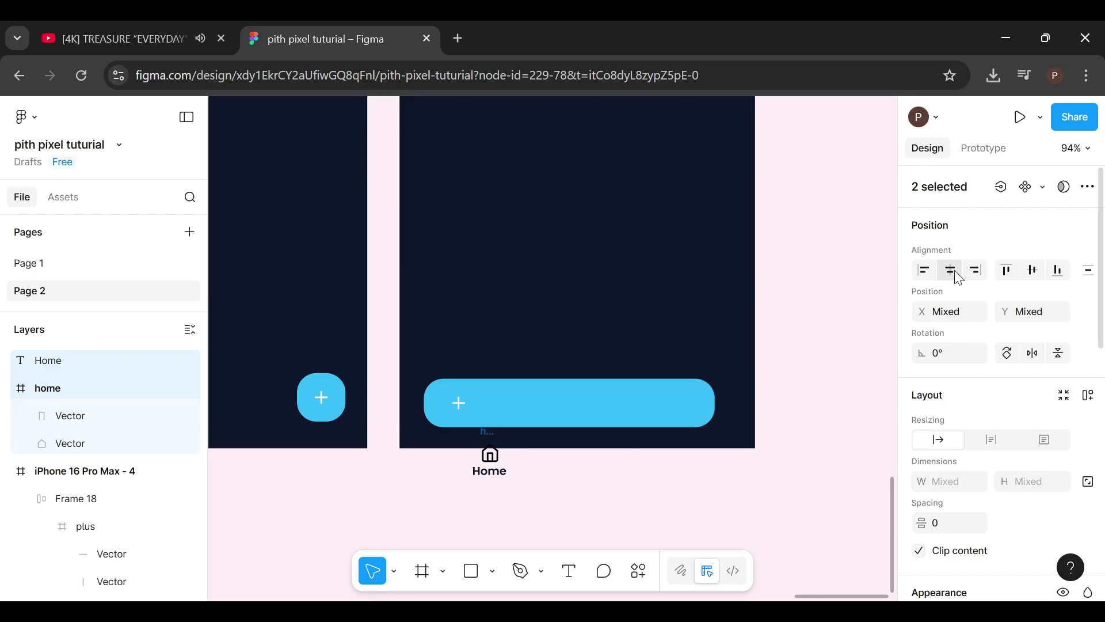
# Step: Wrap the home icon and label in a vertical auto layout and move it onto the blue bar beside the plus icon
pyautogui.hotkey('shift', 'a')
pyautogui.scroll(-4, 1058, 467)
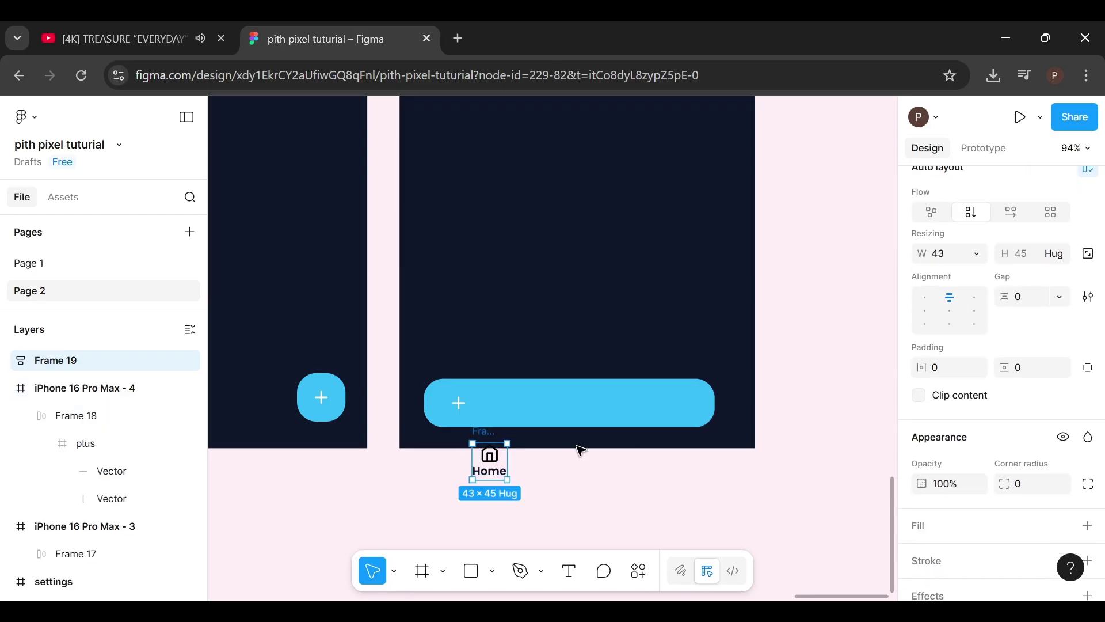
pyautogui.moveTo(490, 435); pyautogui.dragTo(497, 385)
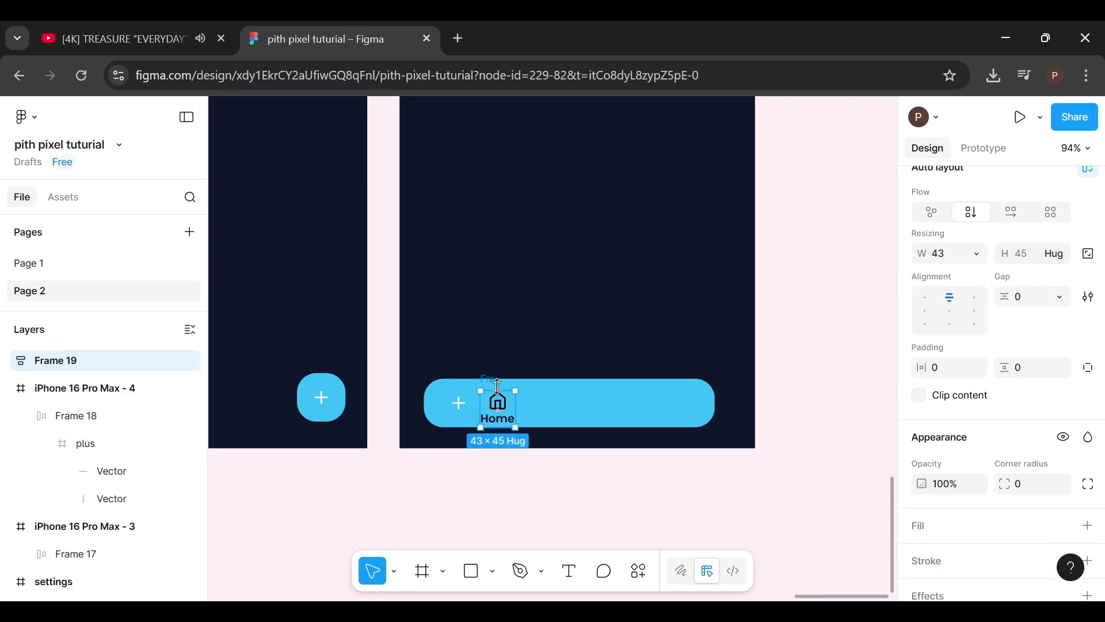
# Step: Nest the Home item inside the blue bar's auto layout ahead of the plus icon and duplicate it
pyautogui.moveTo(76, 425); pyautogui.dragTo(81, 433)
pyautogui.click(455, 419)
pyautogui.hotkey('ctrl', 'd')
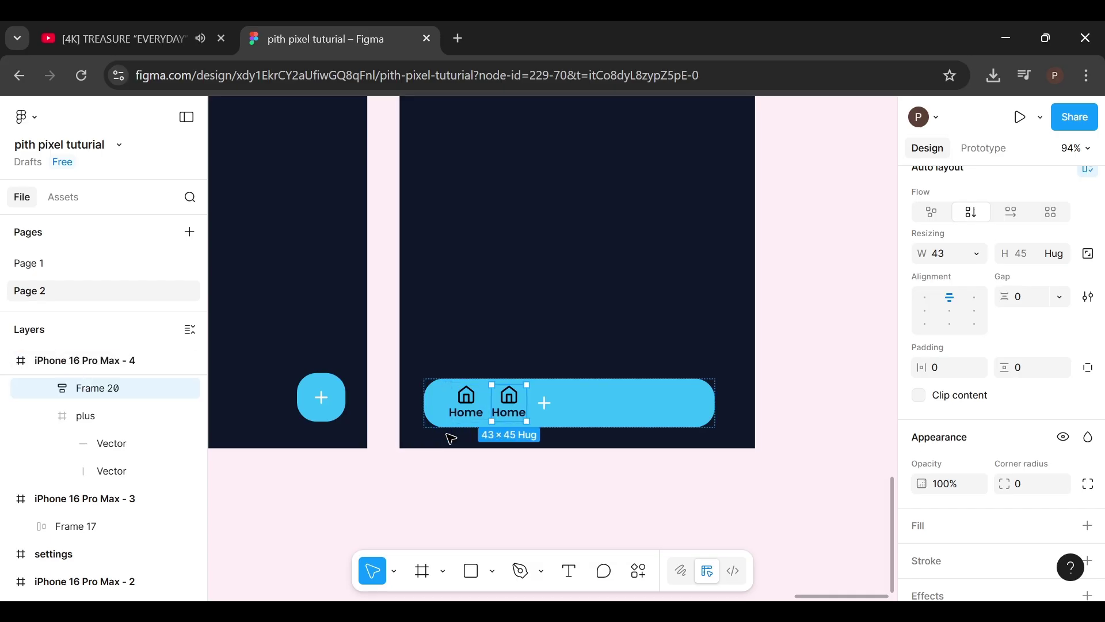
# Step: Change the copied label to "Profile", fit the item's width to one line of text and center its contents
pyautogui.doubleClick(511, 414)
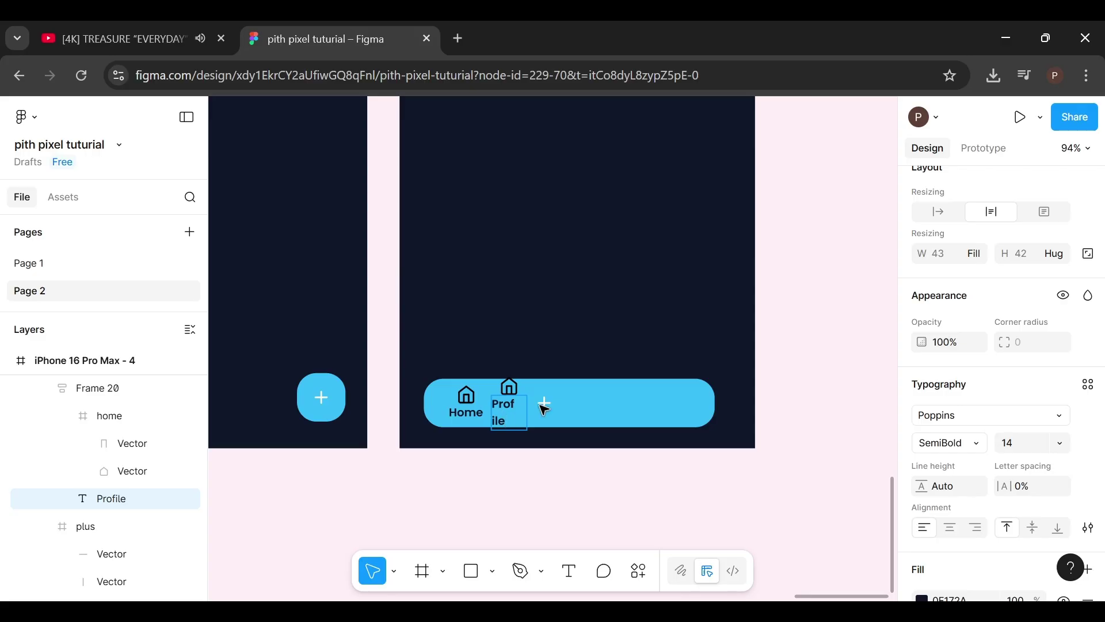
pyautogui.click(98, 387)
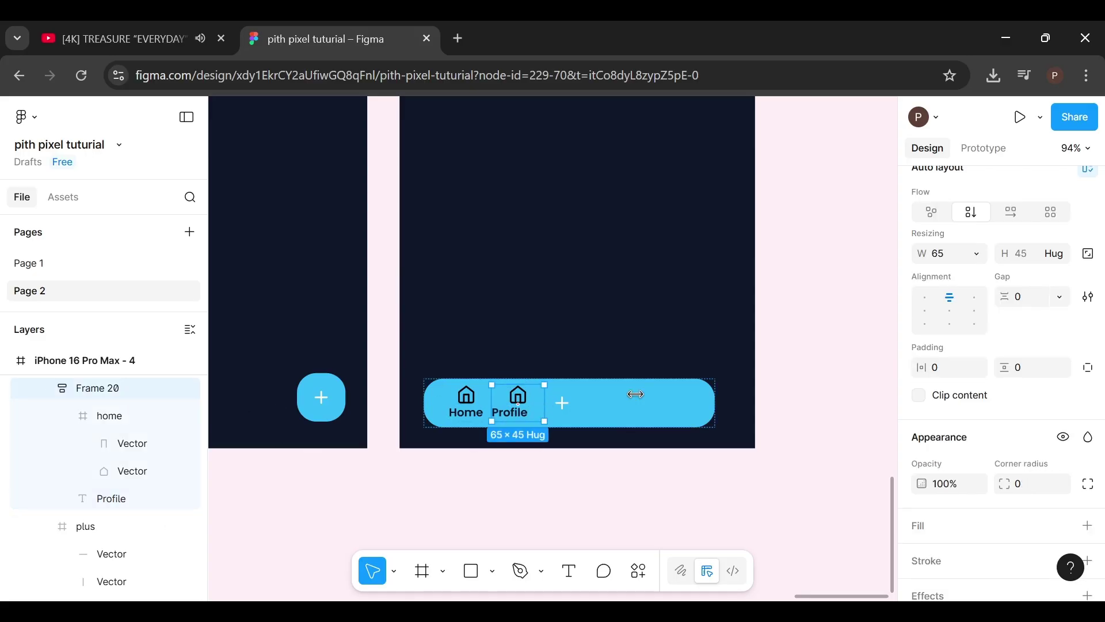
pyautogui.scroll(4, 957, 322)
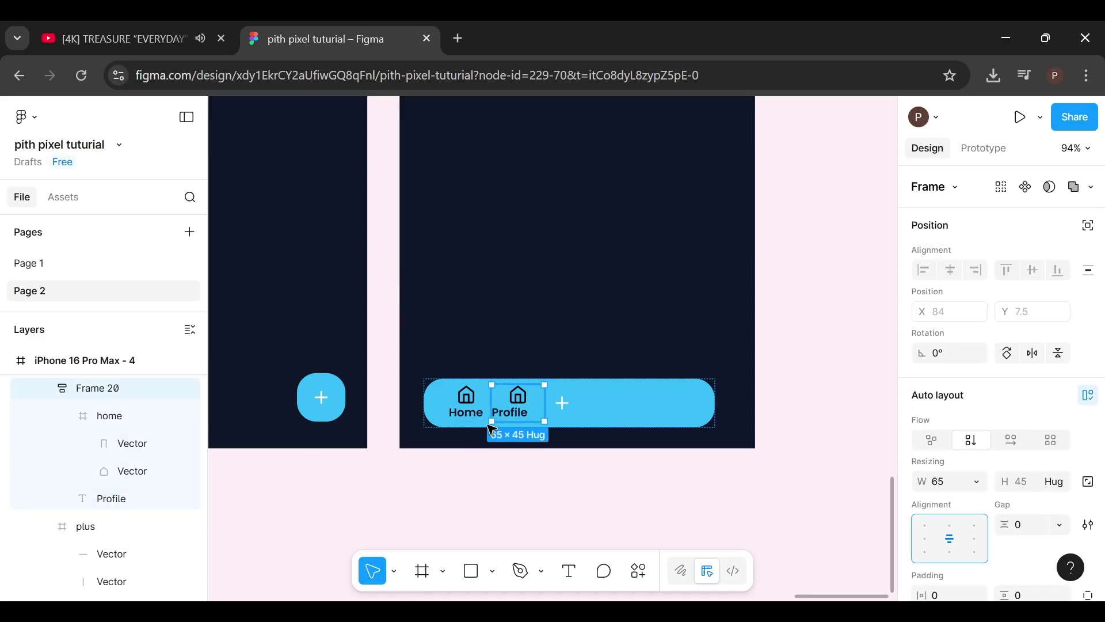
pyautogui.click(572, 450)
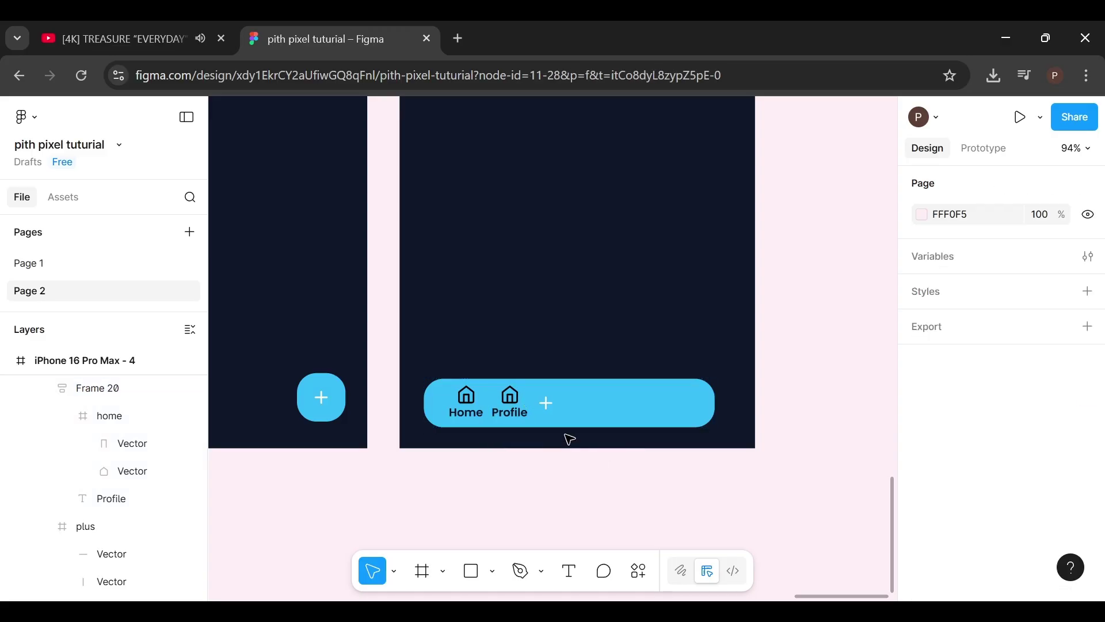
# Step: Search the Feather Icons plugin for "user" and place the user icon in the blue bar beside the Profile item
pyautogui.click(570, 418)
pyautogui.hotkey('ctrl', 'k')
pyautogui.press('Return')
pyautogui.click(896, 239)
pyautogui.write('profile')
pyautogui.press('BackSpace')
pyautogui.press('BackSpace')
pyautogui.press('BackSpace')
pyautogui.press('BackSpace')
pyautogui.press('BackSpace')
pyautogui.press('BackSpace')
pyautogui.press('BackSpace')
pyautogui.write('user')
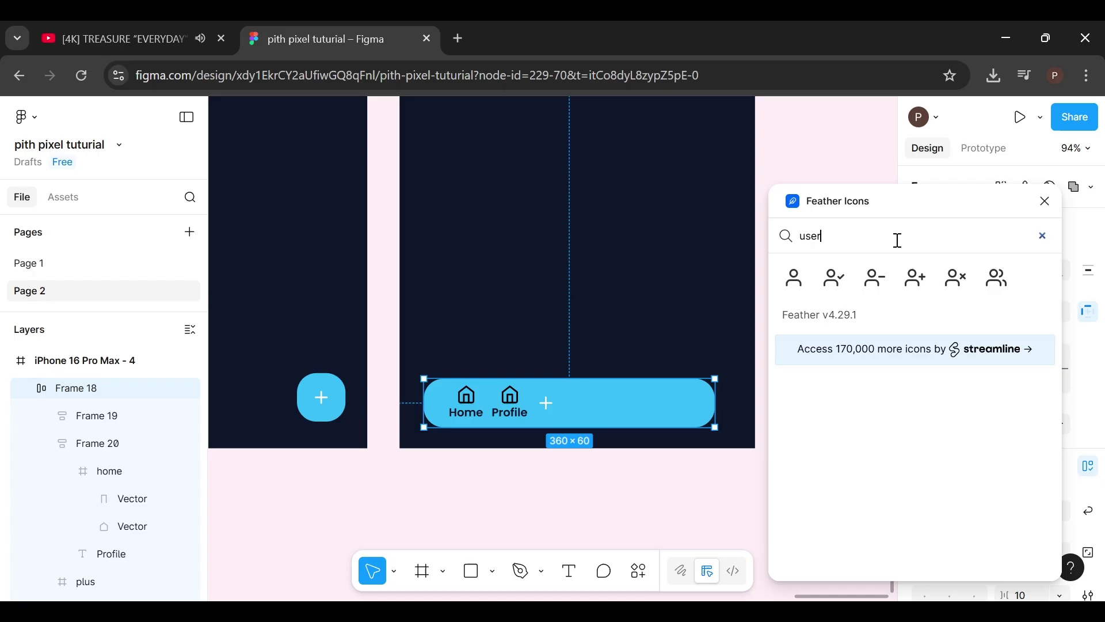
pyautogui.click(798, 290)
pyautogui.click(1045, 201)
pyautogui.moveTo(563, 355); pyautogui.dragTo(521, 399)
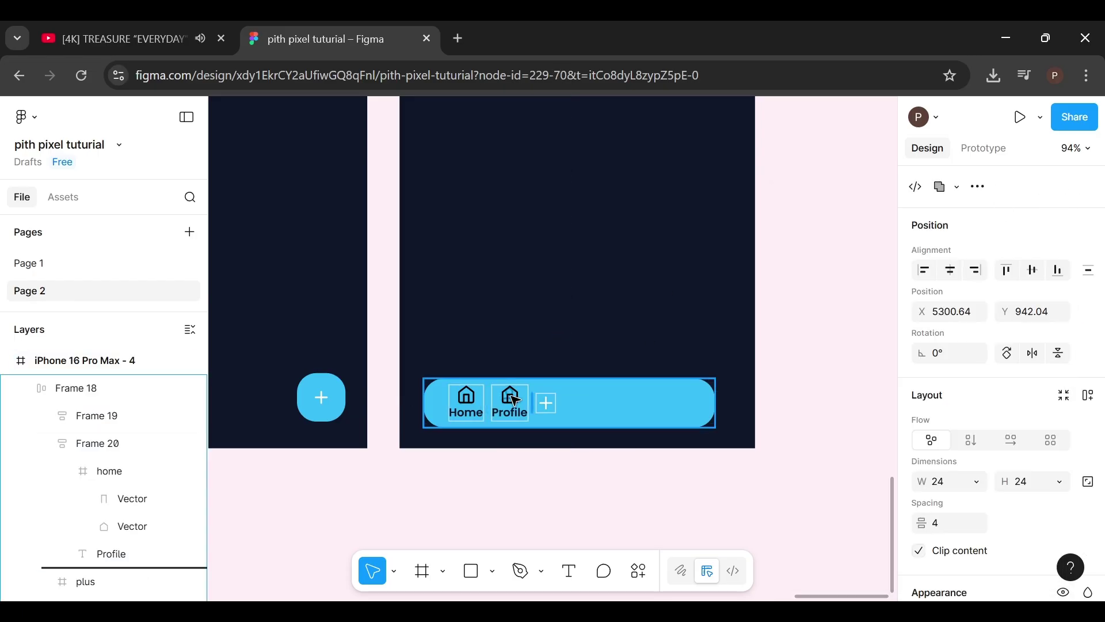
# Step: Delete the home icon from the Profile item and nest the complete user icon above the Profile label instead
pyautogui.click(109, 472)
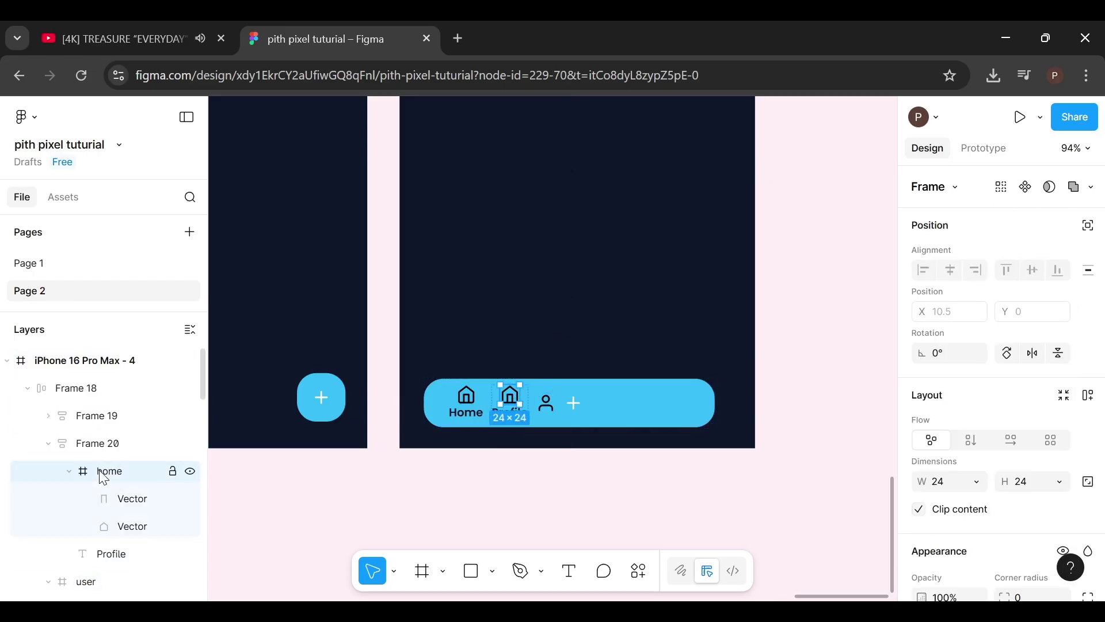
pyautogui.press('Delete')
pyautogui.click(548, 410)
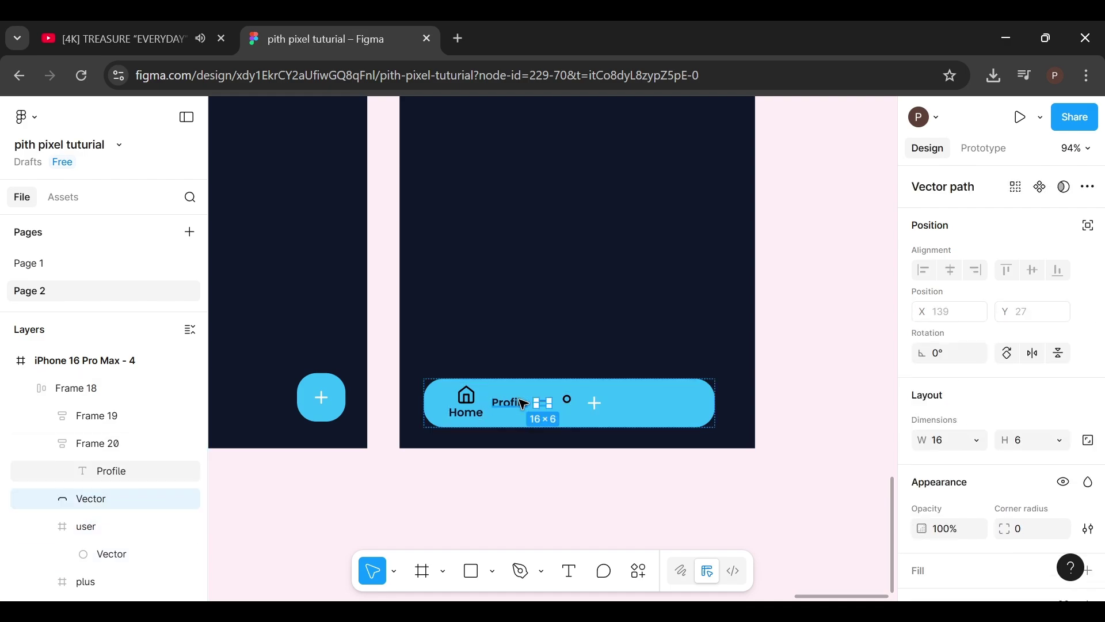
pyautogui.click(92, 501)
pyautogui.moveTo(92, 501); pyautogui.dragTo(133, 454)
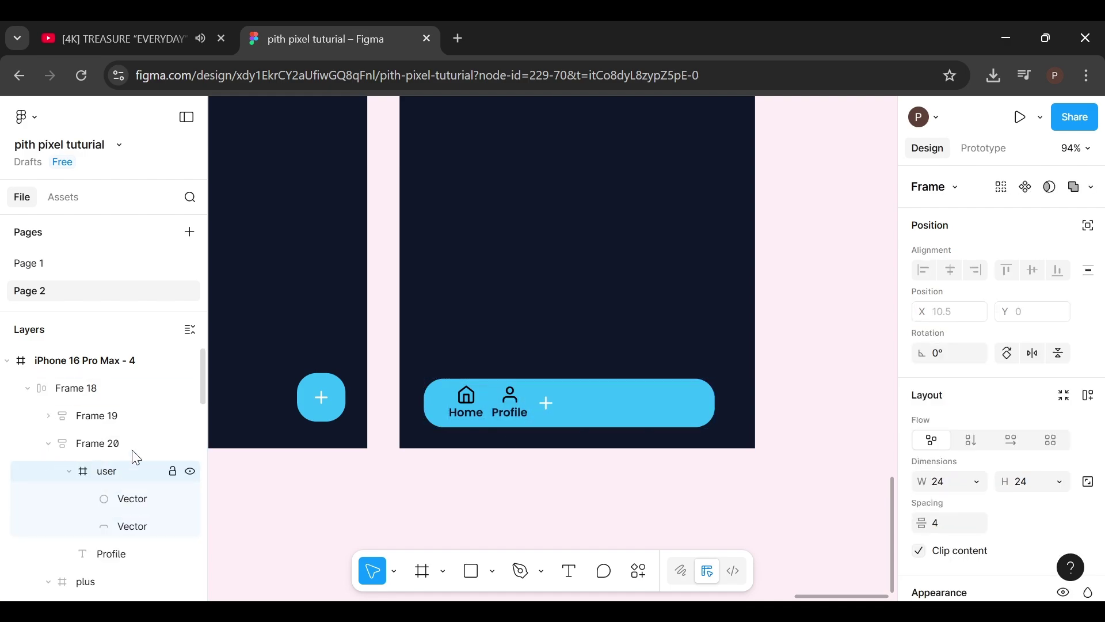
pyautogui.click(536, 422)
# Step: Duplicate the Profile item inside the bar and change the copy's label to "Setting"
pyautogui.click(102, 445)
pyautogui.hotkey('ctrl', 'd')
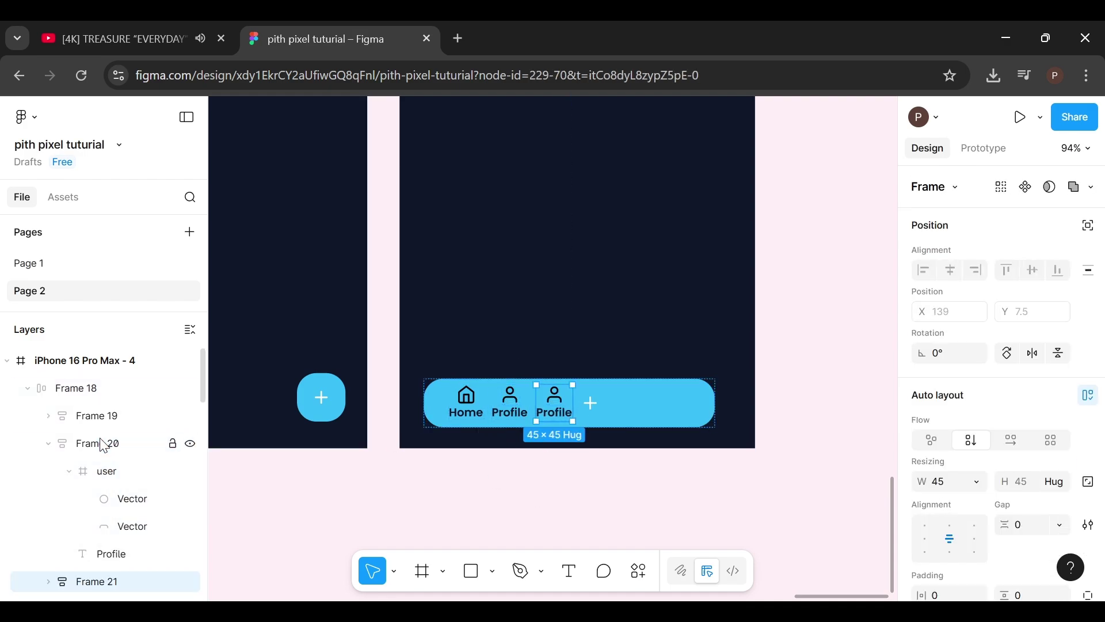
pyautogui.doubleClick(565, 417)
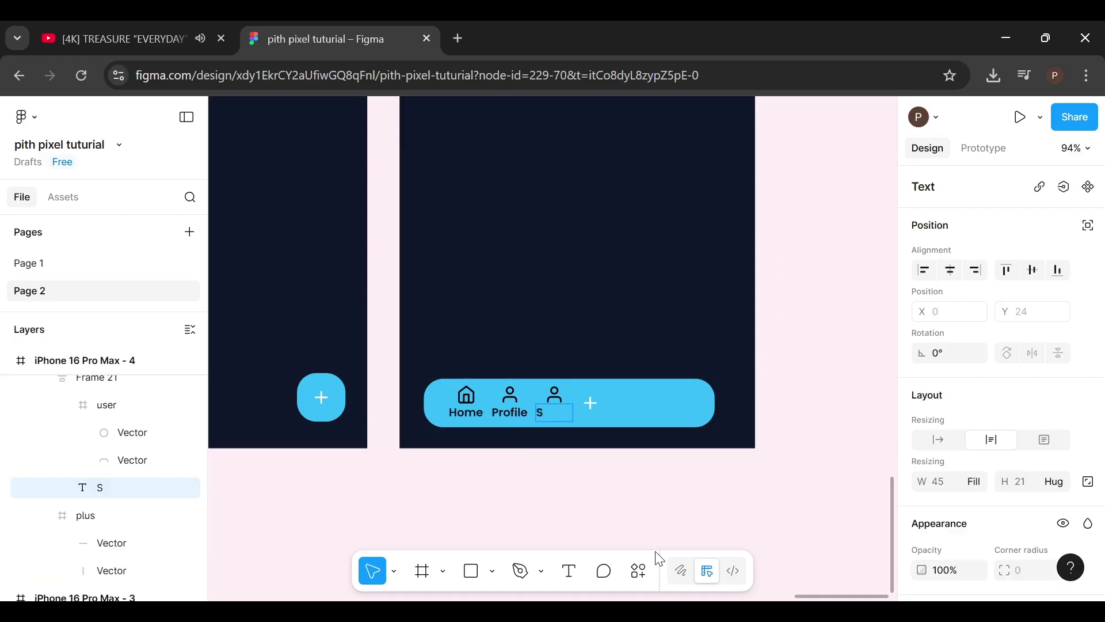
# Step: Search the Feather Icons plugin for "se" and place the settings gear icon just above the blue bar
pyautogui.click(635, 573)
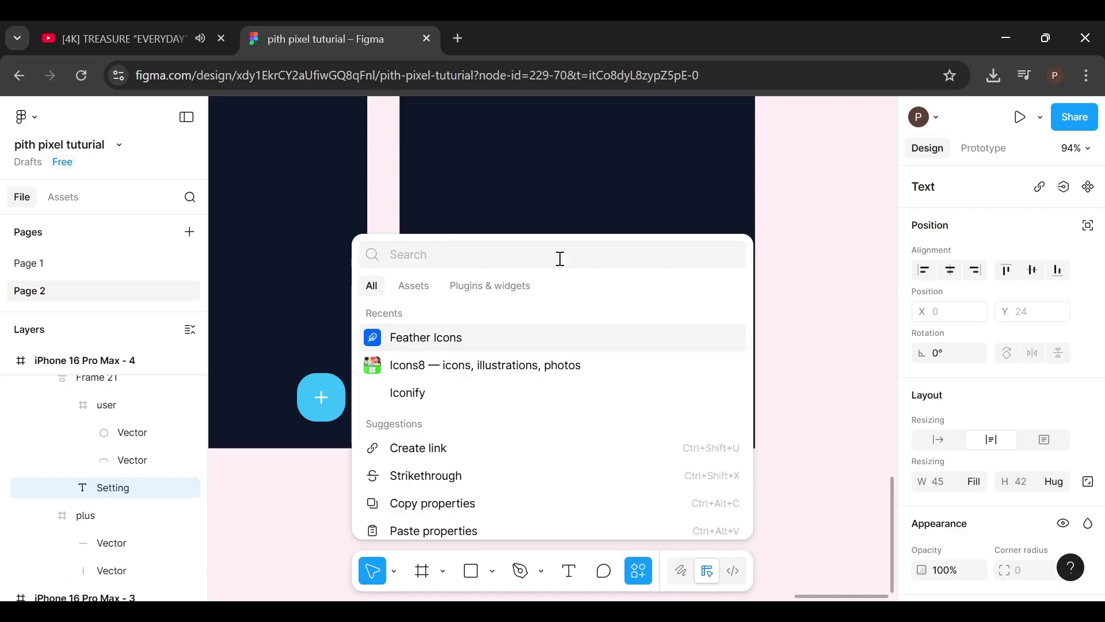
pyautogui.click(550, 336)
pyautogui.write('se')
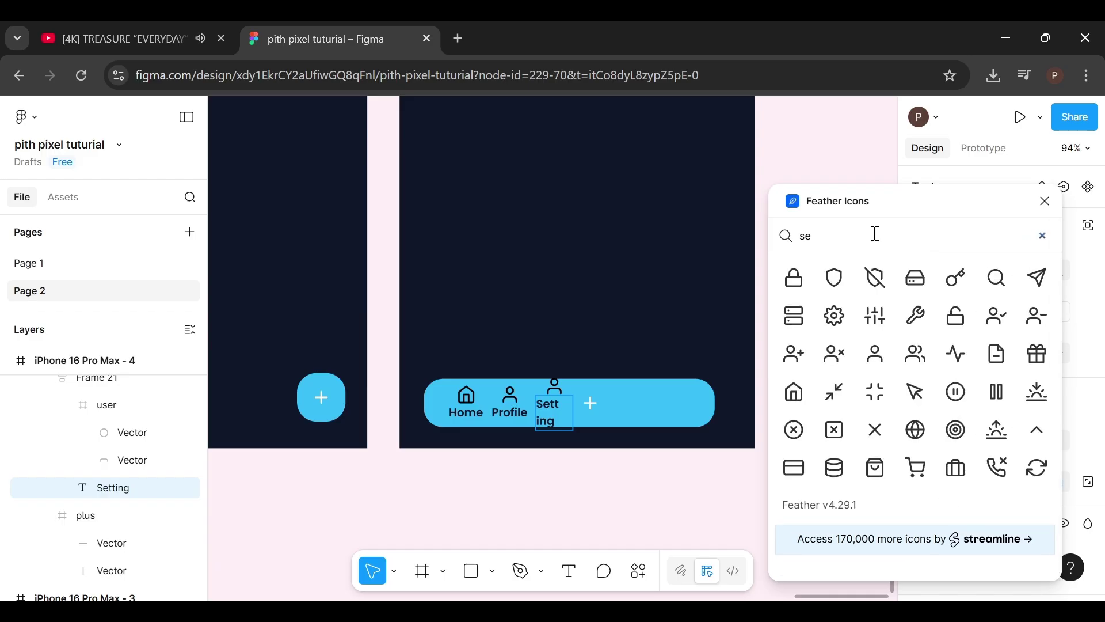
pyautogui.moveTo(834, 316); pyautogui.dragTo(558, 354)
pyautogui.click(1045, 200)
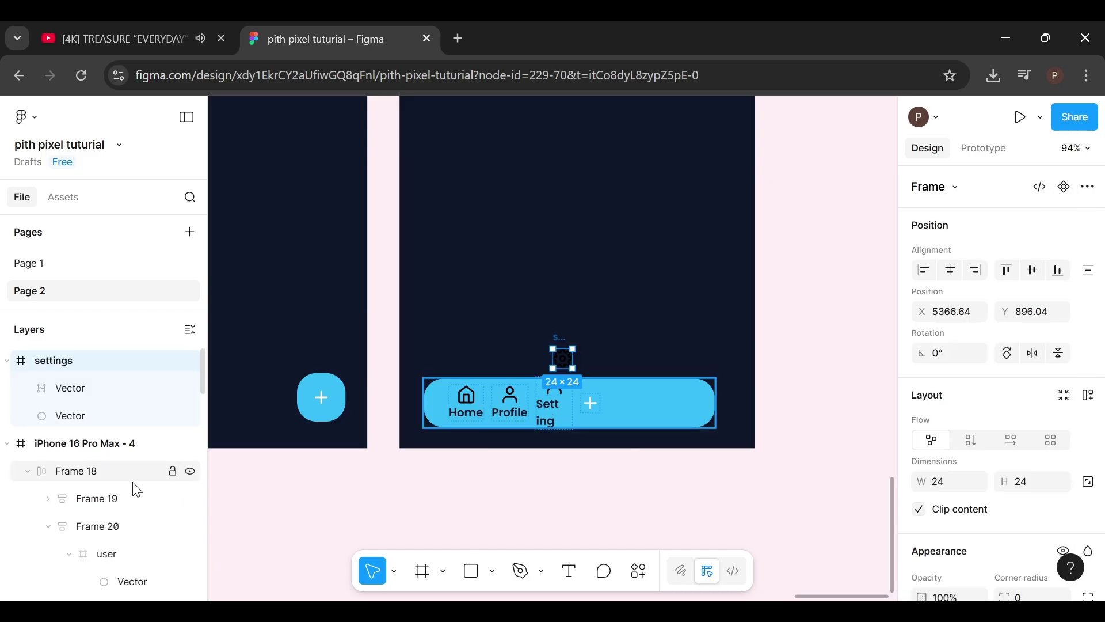
# Step: Widen the Setting item so its label fits on a single line
pyautogui.click(127, 527)
pyautogui.click(49, 526)
pyautogui.click(95, 554)
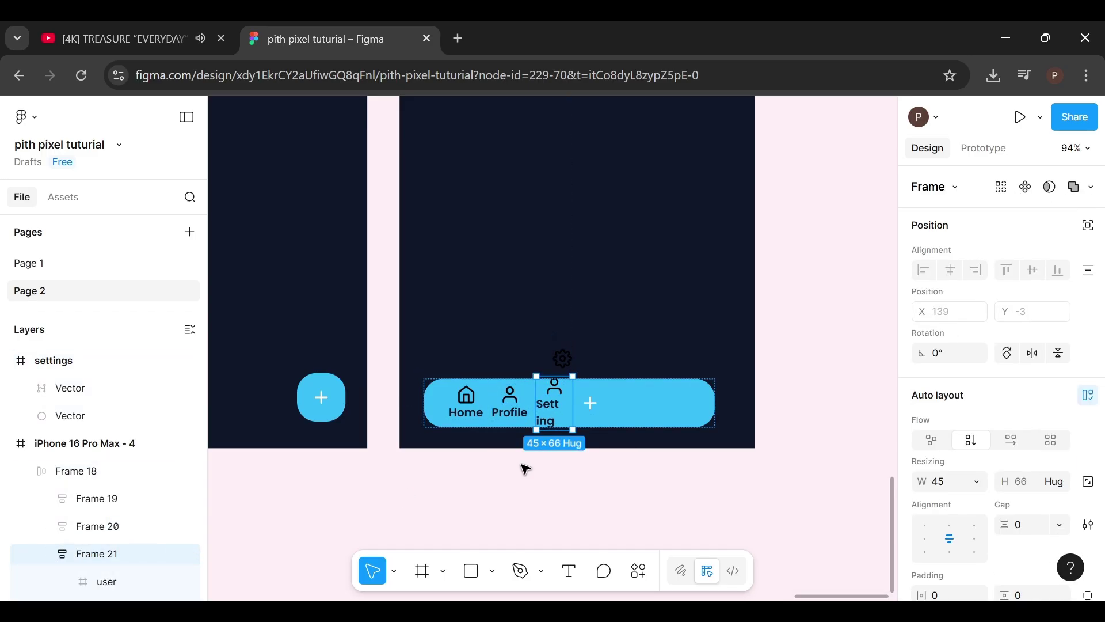
pyautogui.moveTo(574, 400); pyautogui.dragTo(581, 401)
# Step: Delete the user icon from the Setting item
pyautogui.doubleClick(563, 359)
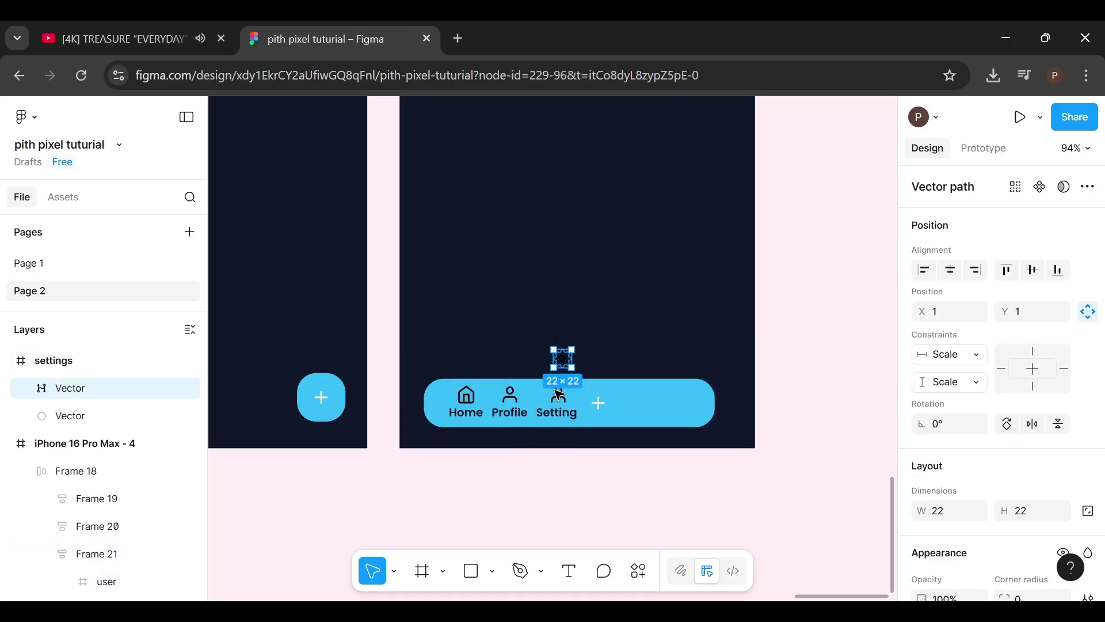
pyautogui.click(50, 562)
pyautogui.click(111, 488)
pyautogui.press('Delete')
pyautogui.moveTo(563, 358); pyautogui.dragTo(555, 505)
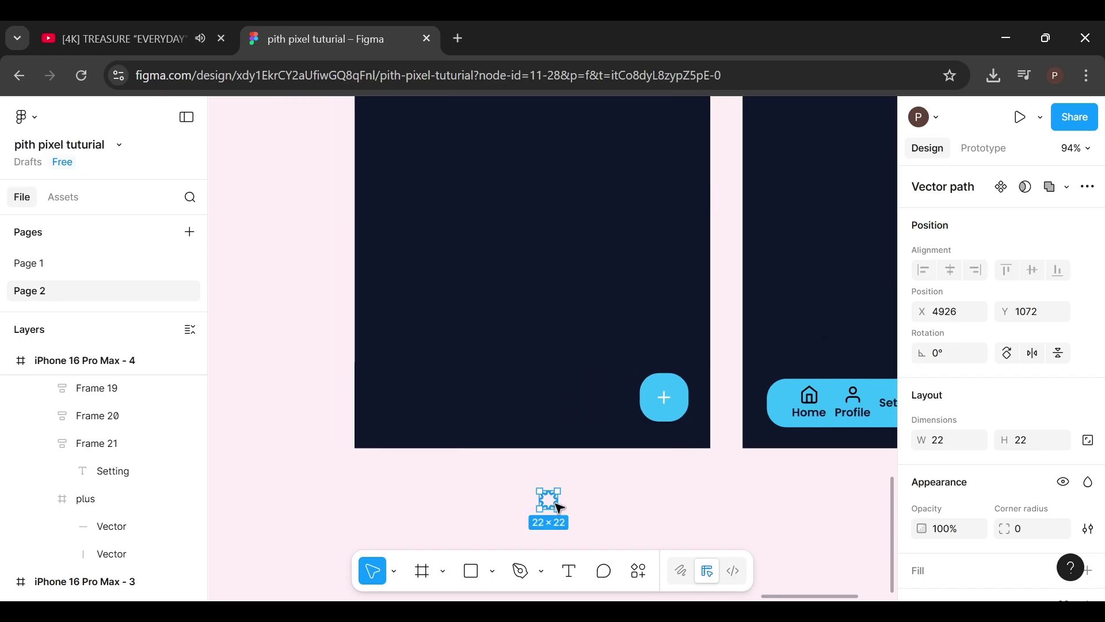
pyautogui.hotkey('ctrl', 'z')
pyautogui.hscroll(7, 426, 490)
pyautogui.scroll(3, 54, 539)
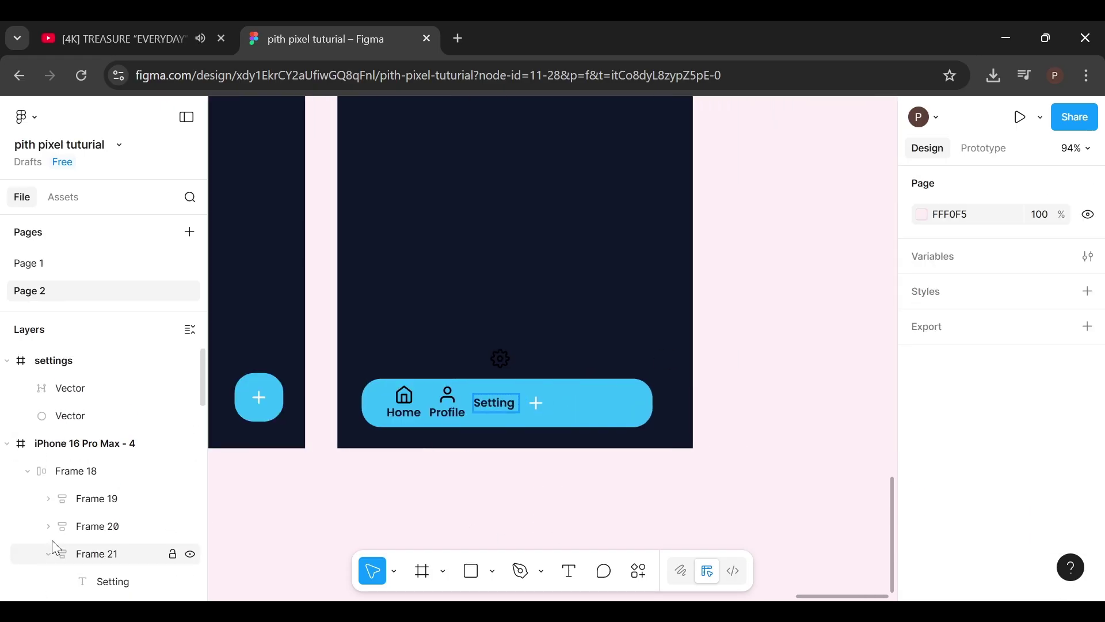
# Step: Nest the gear icon above the Setting label and wrap the Home, Profile and Setting items in a horizontal auto layout
pyautogui.moveTo(81, 362); pyautogui.dragTo(112, 567)
pyautogui.click(93, 415)
pyautogui.keyDown('shift'); pyautogui.click(109, 443); pyautogui.keyUp('shift')
pyautogui.keyDown('shift'); pyautogui.click(117, 475); pyautogui.keyUp('shift')
pyautogui.hotkey('shift', 'a')
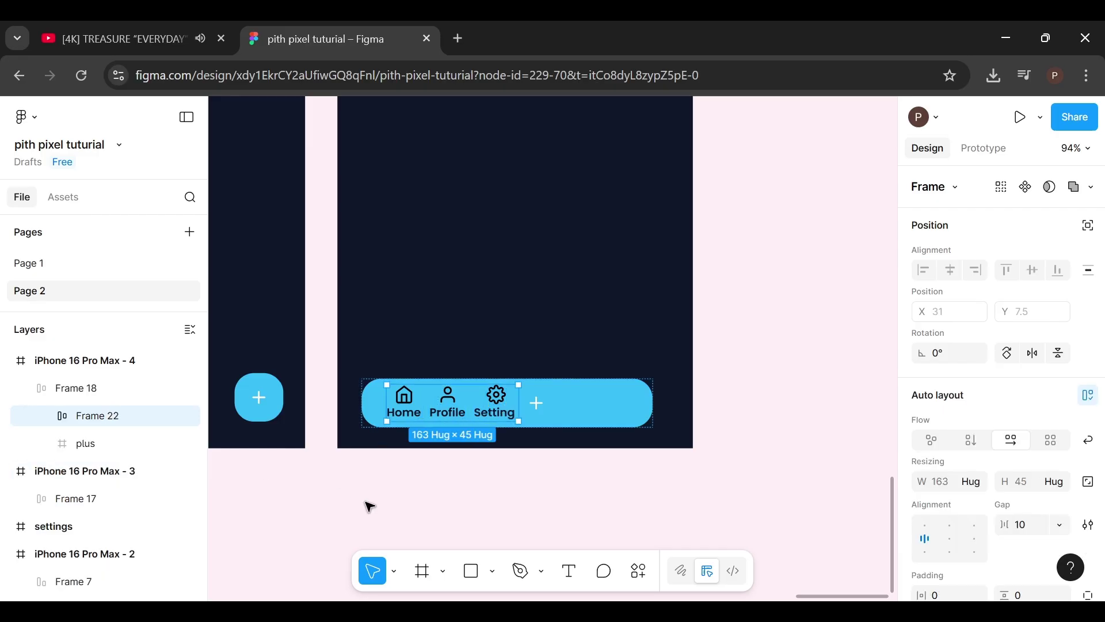
# Step: Hide the plus icon layer in the blue navigation bar
pyautogui.scroll(-2, 1036, 468)
pyautogui.click(540, 409)
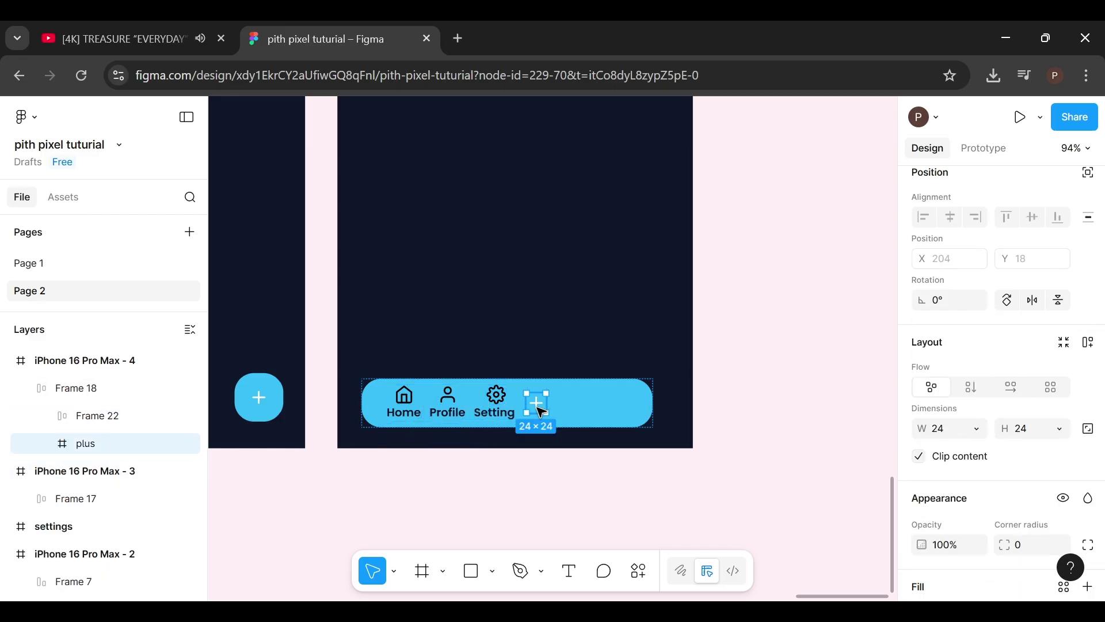
pyautogui.click(190, 446)
# Step: Center the blue bar horizontally on the phone screen and undo its vertical centering
pyautogui.click(643, 419)
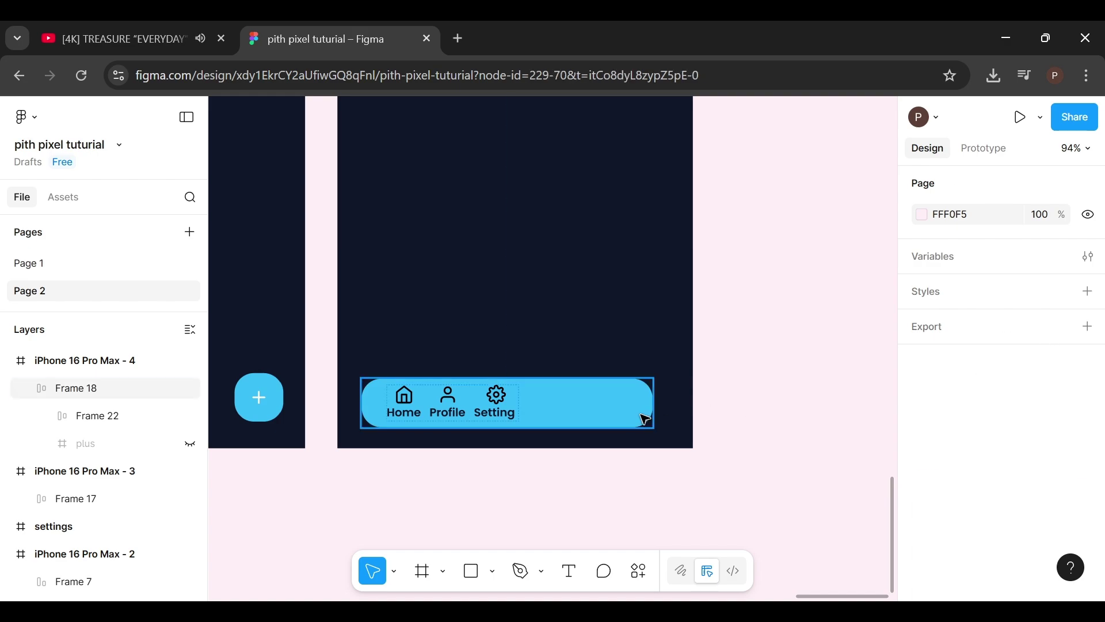
pyautogui.click(950, 271)
pyautogui.click(1033, 270)
pyautogui.hotkey('ctrl', 'z')
# Step: Set the gap between the Home, Profile and Setting items to 30 and spread them across the blue bar
pyautogui.click(81, 416)
pyautogui.scroll(-2, 990, 427)
pyautogui.scroll(-1, 990, 426)
pyautogui.write('30')
pyautogui.press('Return')
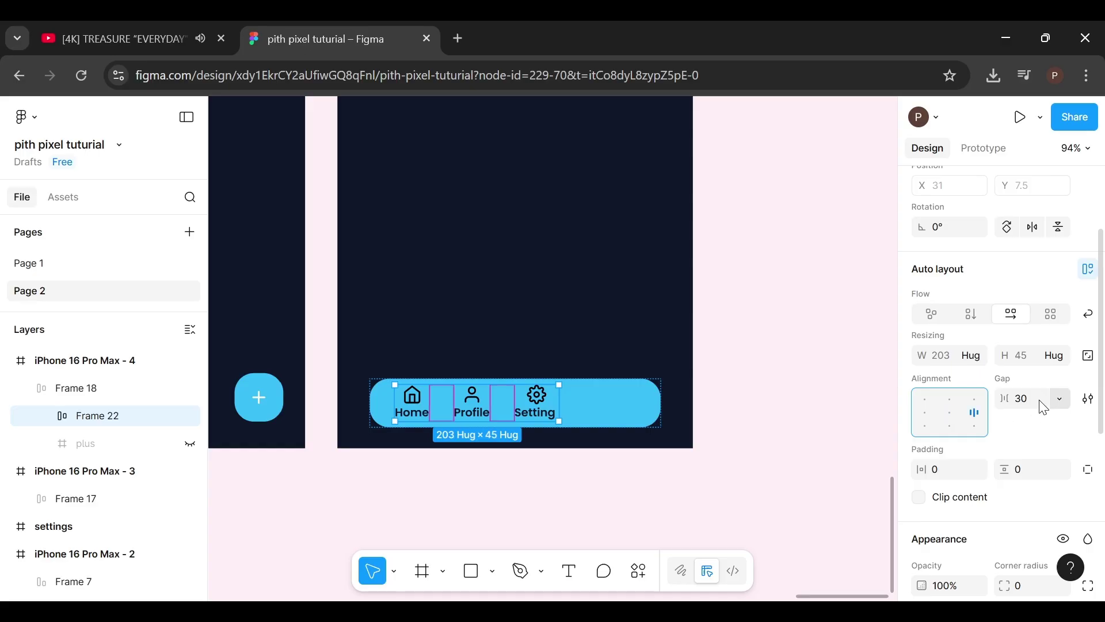
pyautogui.click(805, 462)
# Step: Move the iPhone 16 Pro Max - 3 and iPhone 16 Pro Max - 4 frames farther apart horizontally
pyautogui.scroll(-3, 737, 496)
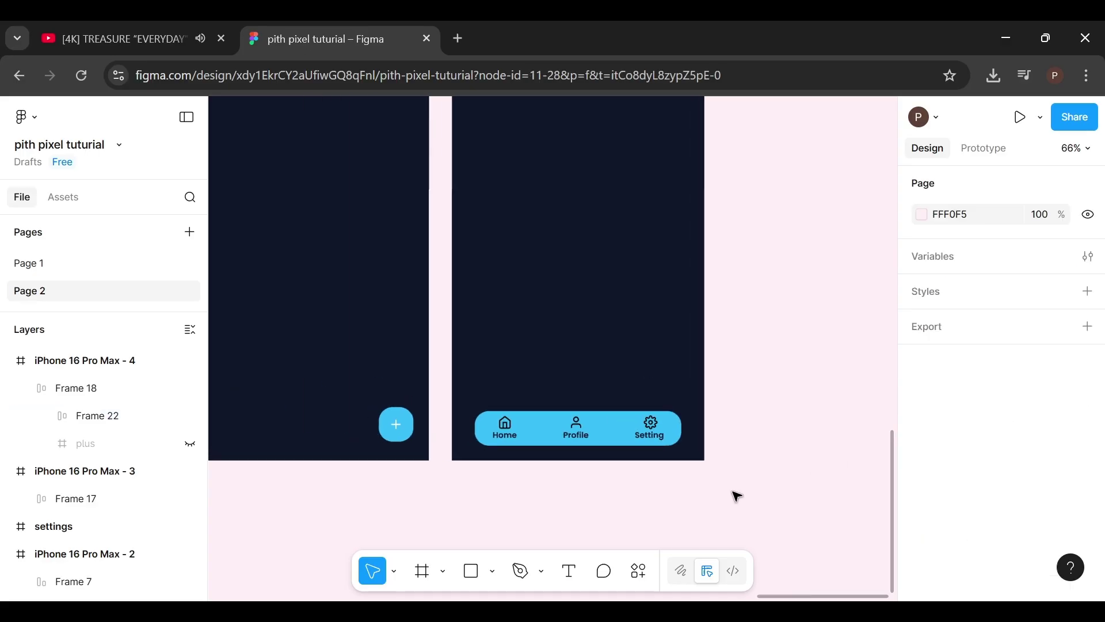
pyautogui.scroll(-3, 737, 496)
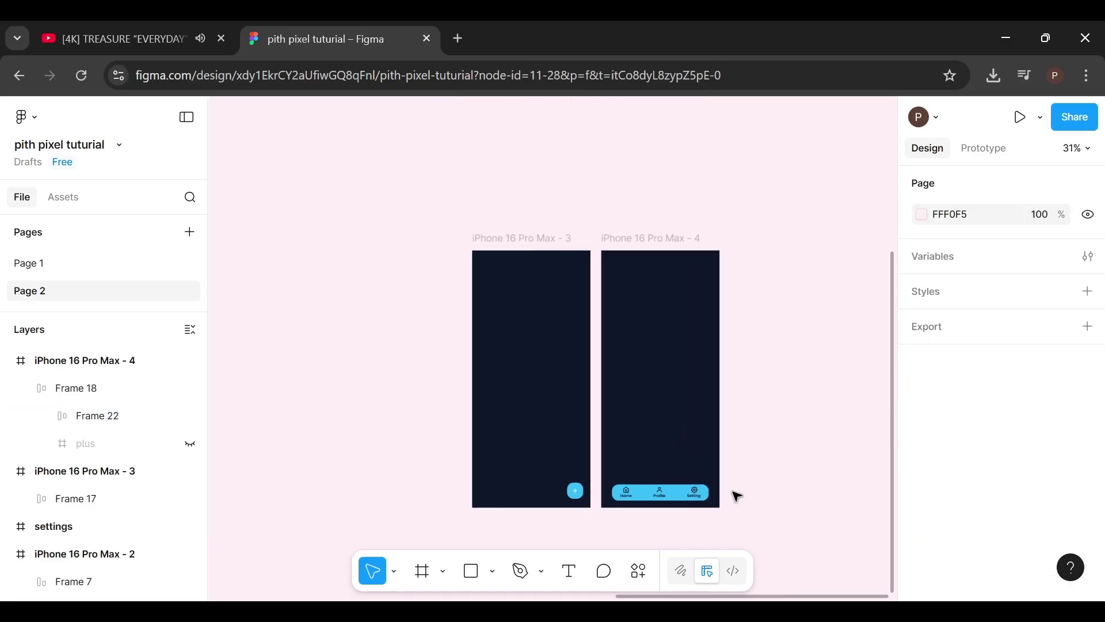
pyautogui.scroll(2, 737, 496)
pyautogui.moveTo(620, 155); pyautogui.dragTo(701, 159)
pyautogui.moveTo(479, 158); pyautogui.dragTo(451, 156)
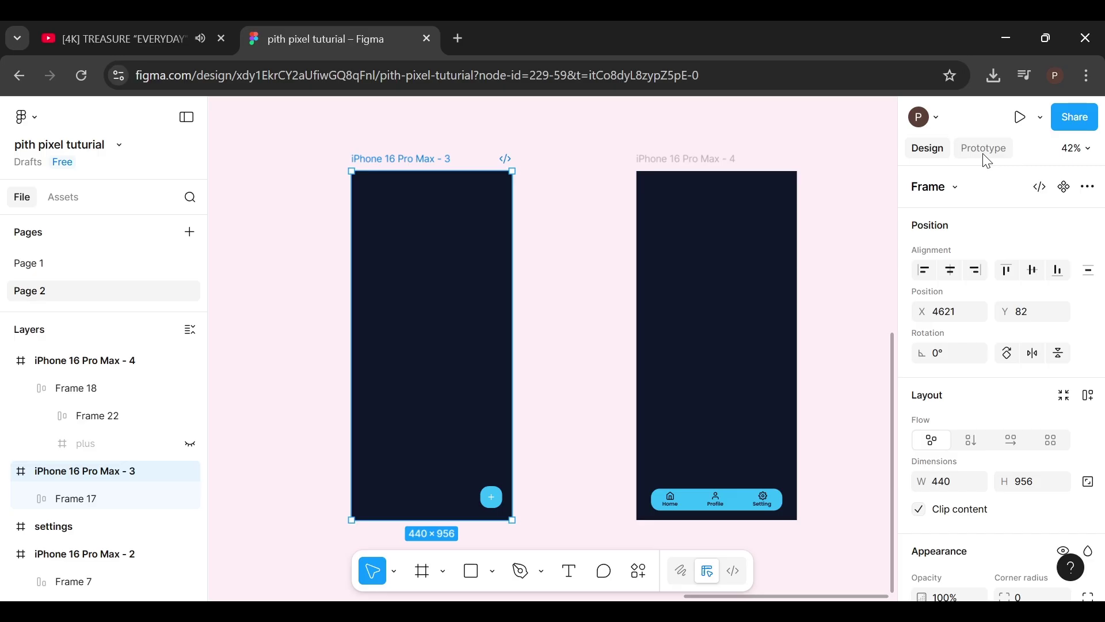
# Step: Add a prototype connection from the plus button to the iPhone 16 Pro Max - 4 frame, navigating on tap
pyautogui.click(986, 153)
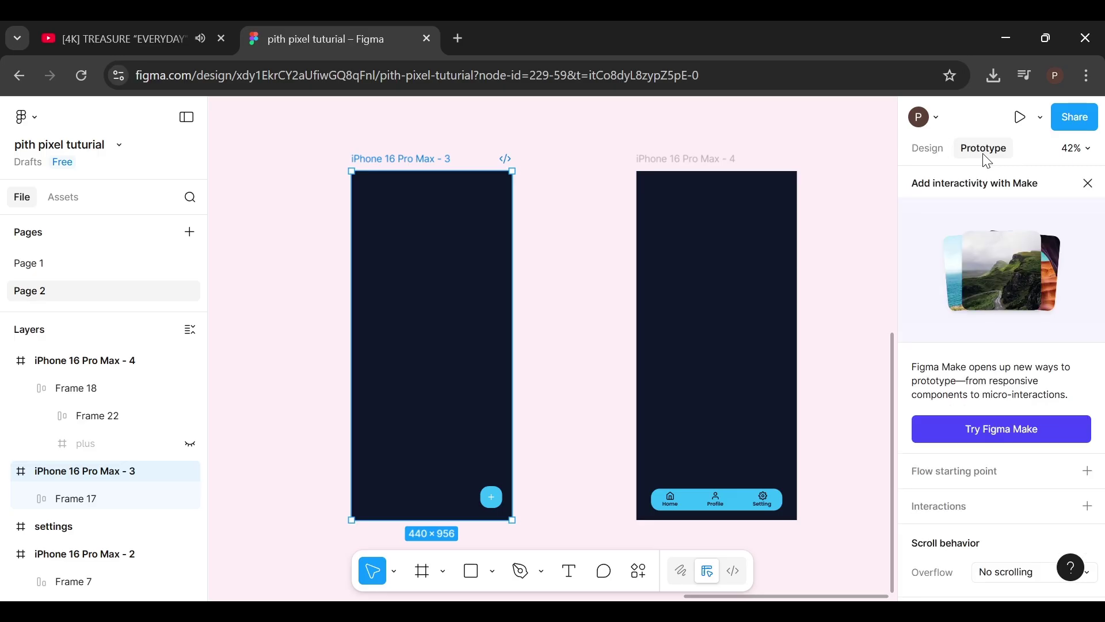
pyautogui.click(506, 500)
pyautogui.moveTo(504, 501); pyautogui.dragTo(640, 448)
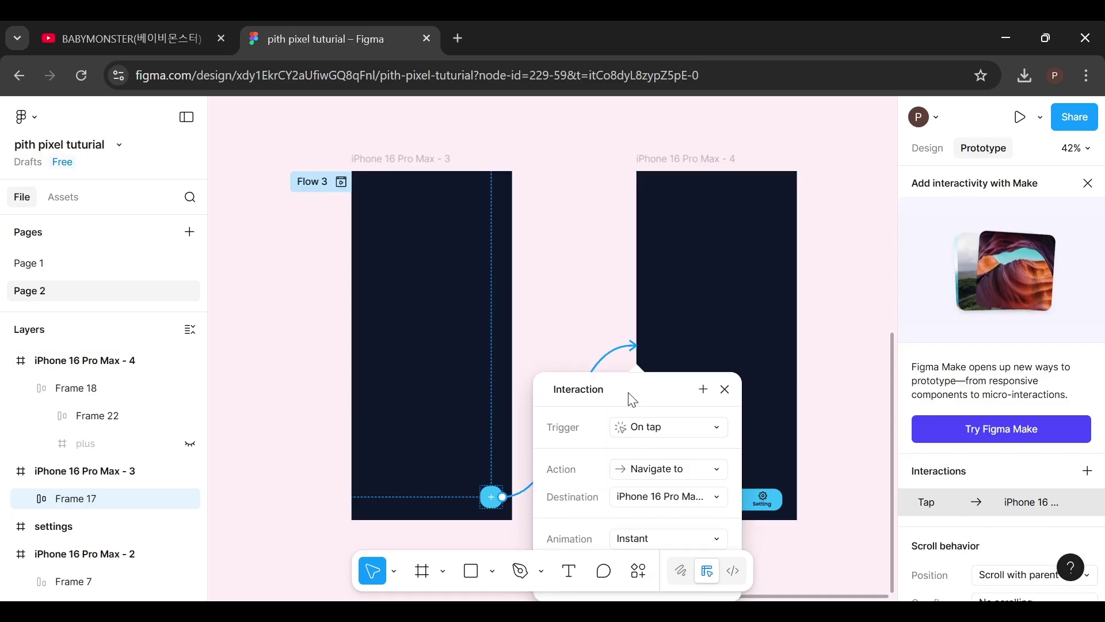
# Step: Set the interaction's animation to Smart animate with the Gentle curve
pyautogui.moveTo(656, 390); pyautogui.dragTo(642, 231)
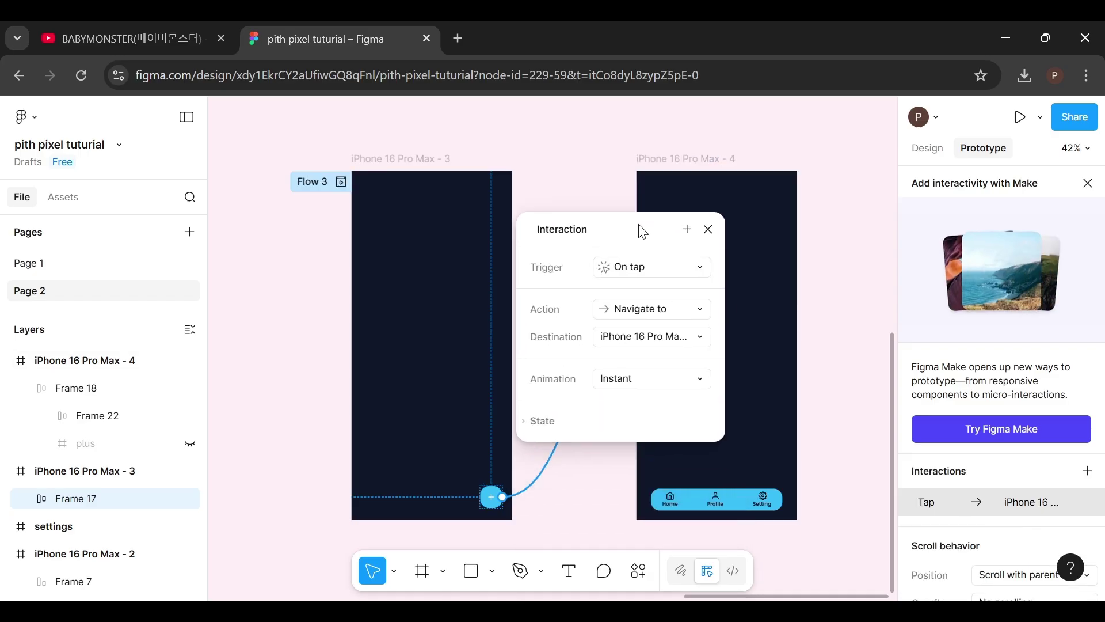
pyautogui.click(671, 388)
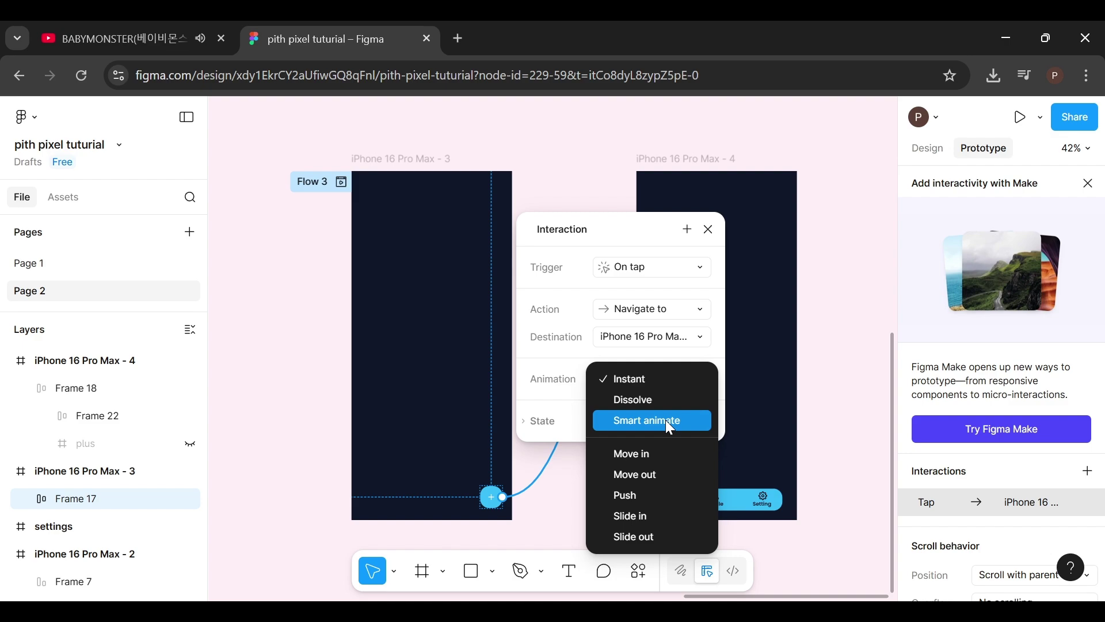
pyautogui.click(666, 420)
pyautogui.click(681, 409)
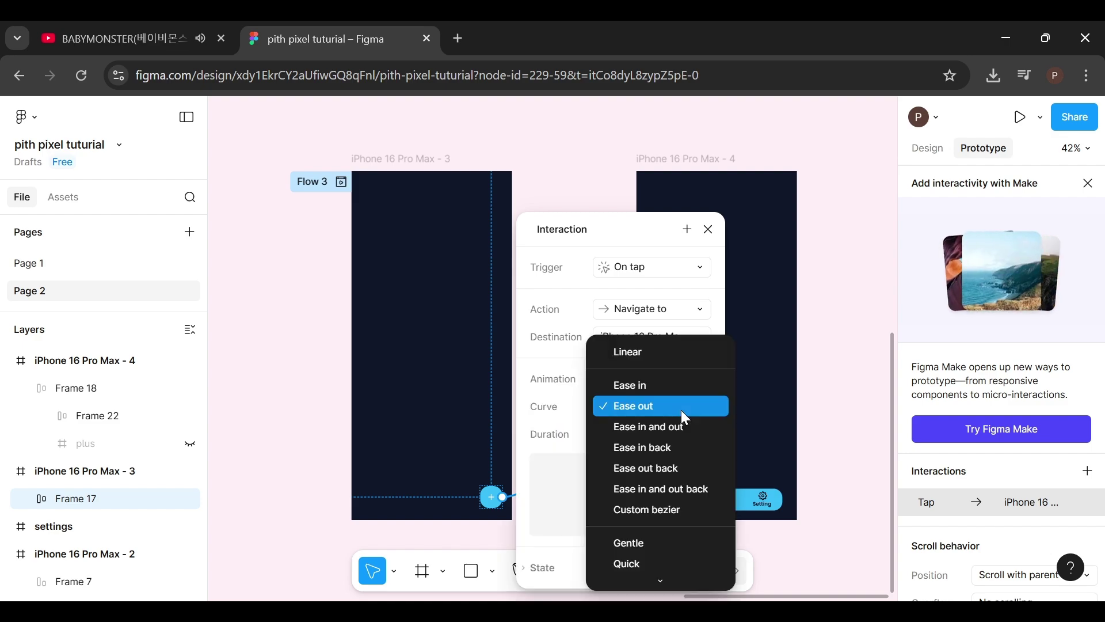
pyautogui.click(651, 545)
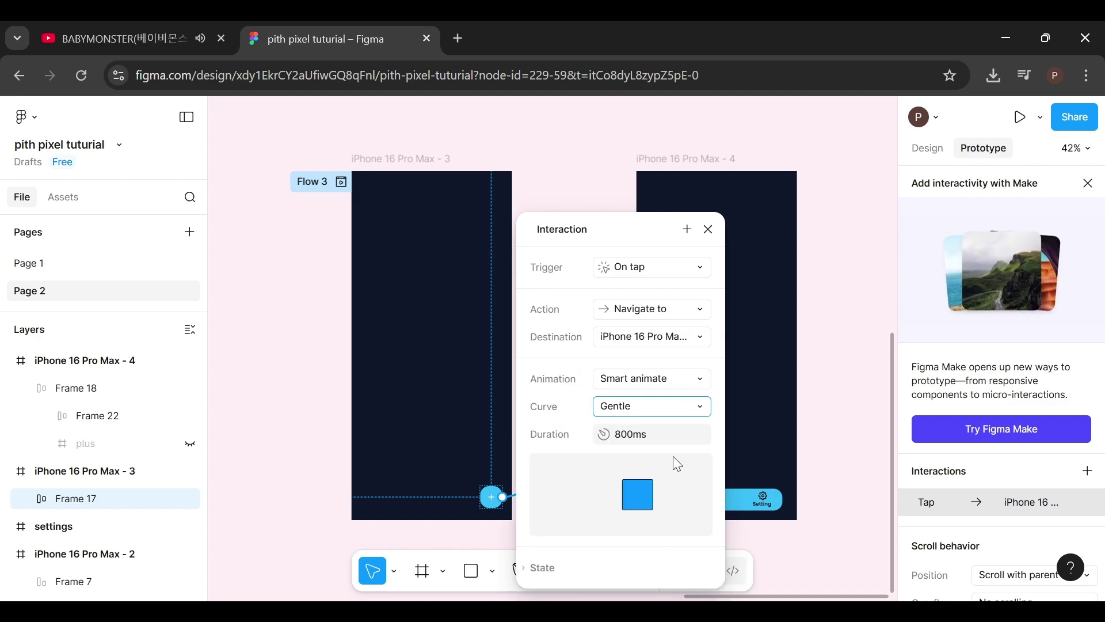
# Step: Present the prototype to preview the plus button's transition
pyautogui.click(858, 365)
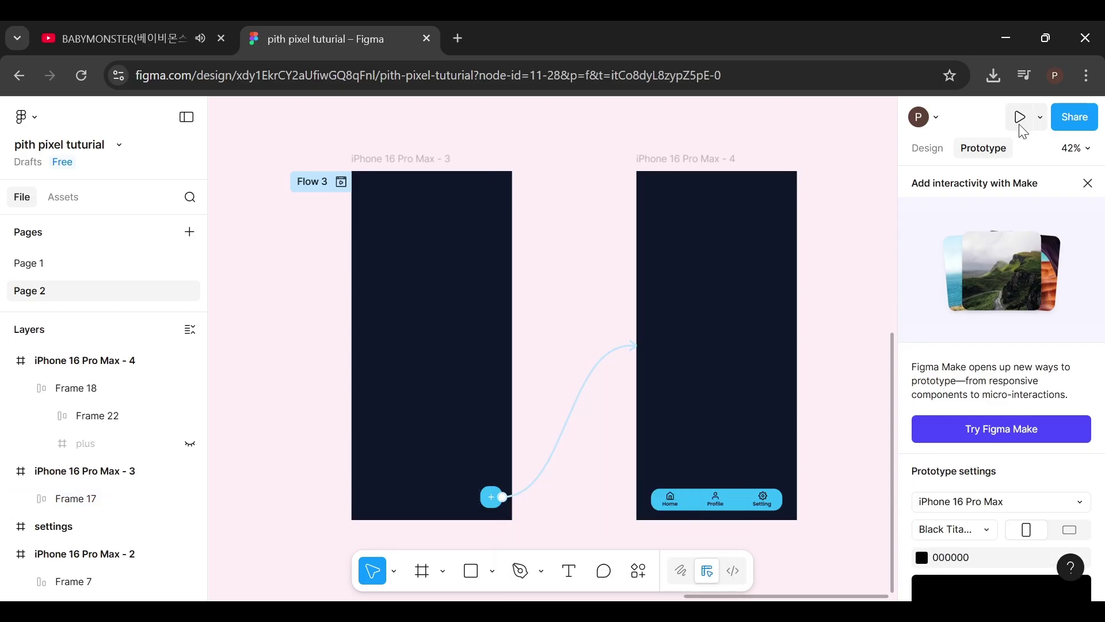
pyautogui.click(1020, 118)
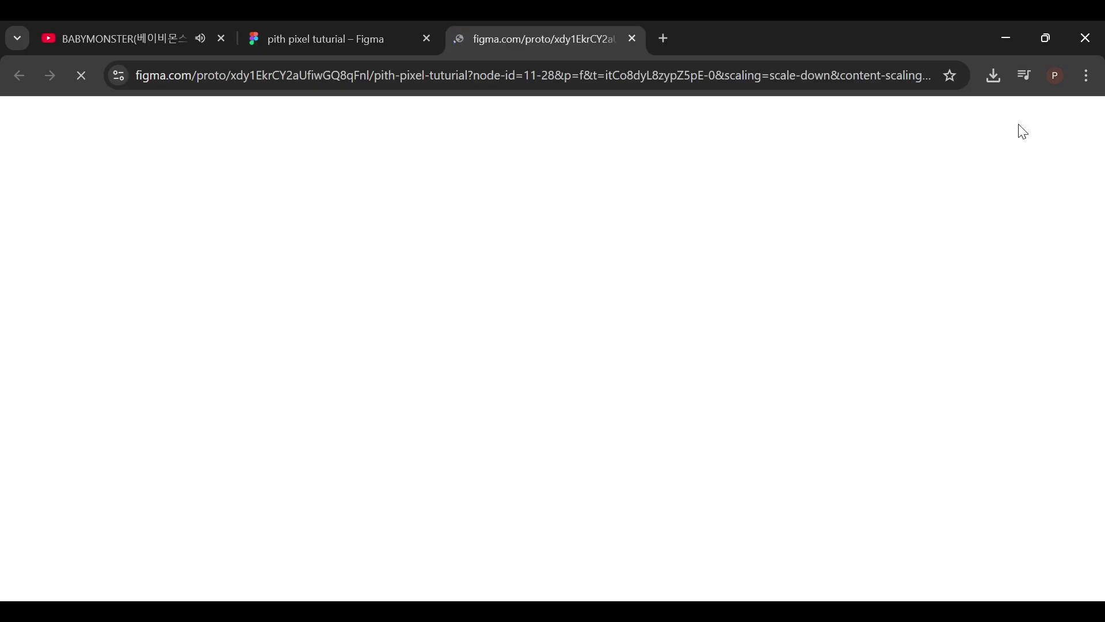